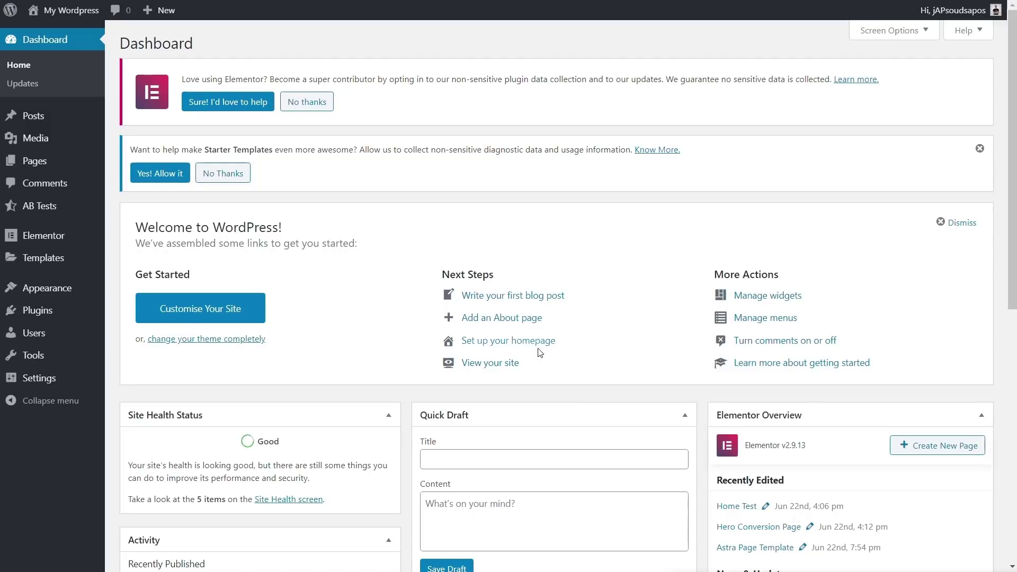
Step: Hide all dashboard boxes: Welcome, WordPress Events and News, Quick Draft, Activity, At a Glance, Site Health Status and Elementor Overview
{"action": "scroll", "coordinate": [539, 350], "scroll_direction": "down", "scroll_amount": 4}
{"action": "scroll", "coordinate": [539, 350], "scroll_direction": "down", "scroll_amount": 4}
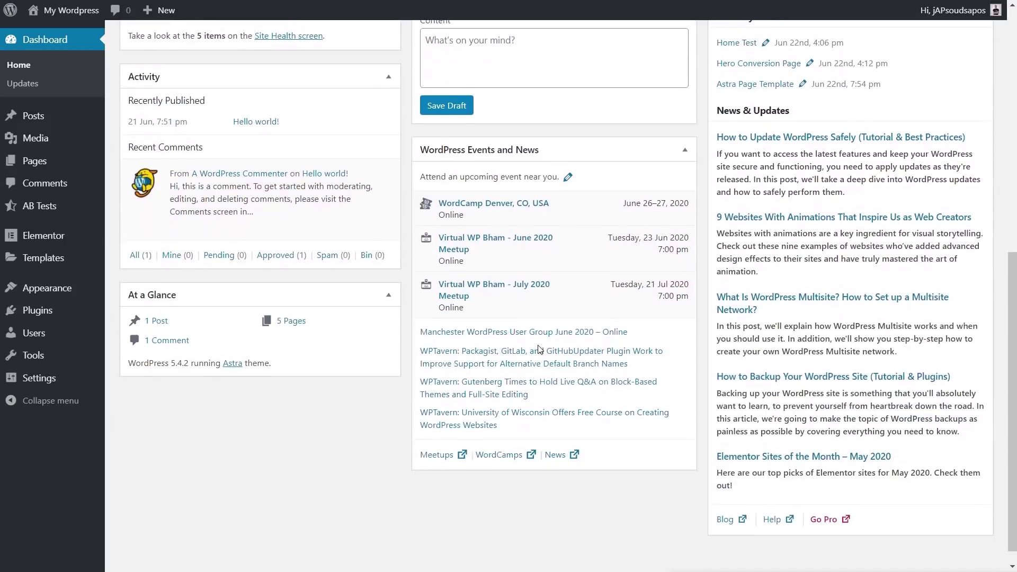
{"action": "scroll", "coordinate": [539, 350], "scroll_direction": "up", "scroll_amount": 8}
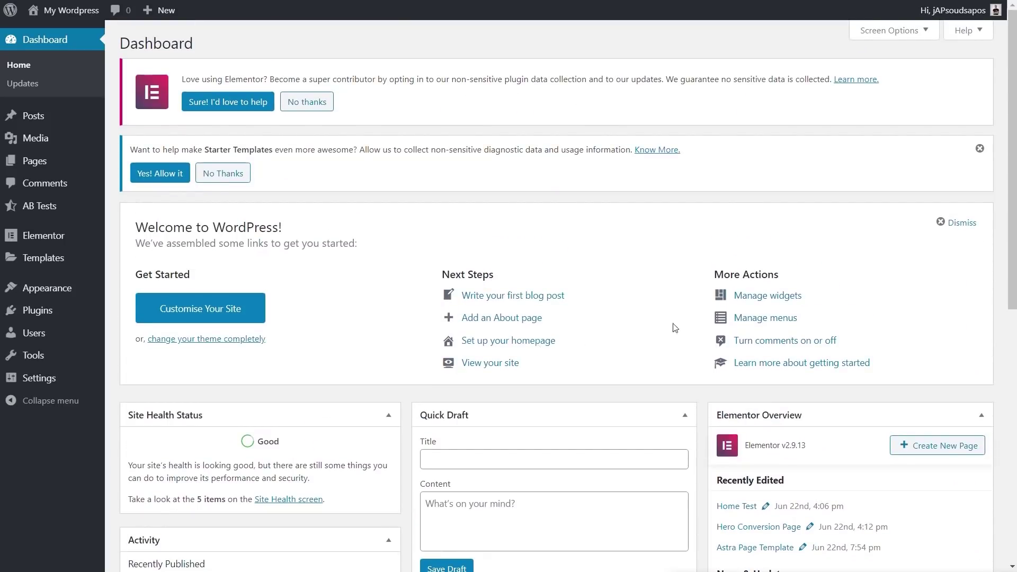
{"action": "left_click", "coordinate": [897, 38]}
{"action": "left_click", "coordinate": [644, 58]}
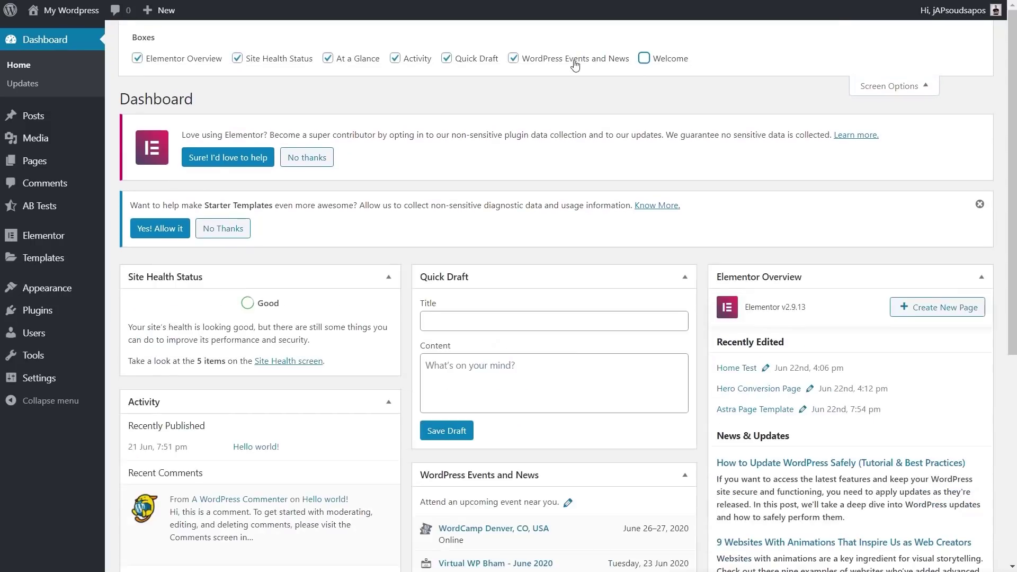
{"action": "left_click", "coordinate": [513, 58]}
{"action": "left_click", "coordinate": [447, 59]}
{"action": "left_click", "coordinate": [396, 58]}
{"action": "left_click", "coordinate": [327, 58]}
{"action": "left_click", "coordinate": [237, 58]}
{"action": "left_click", "coordinate": [138, 58]}
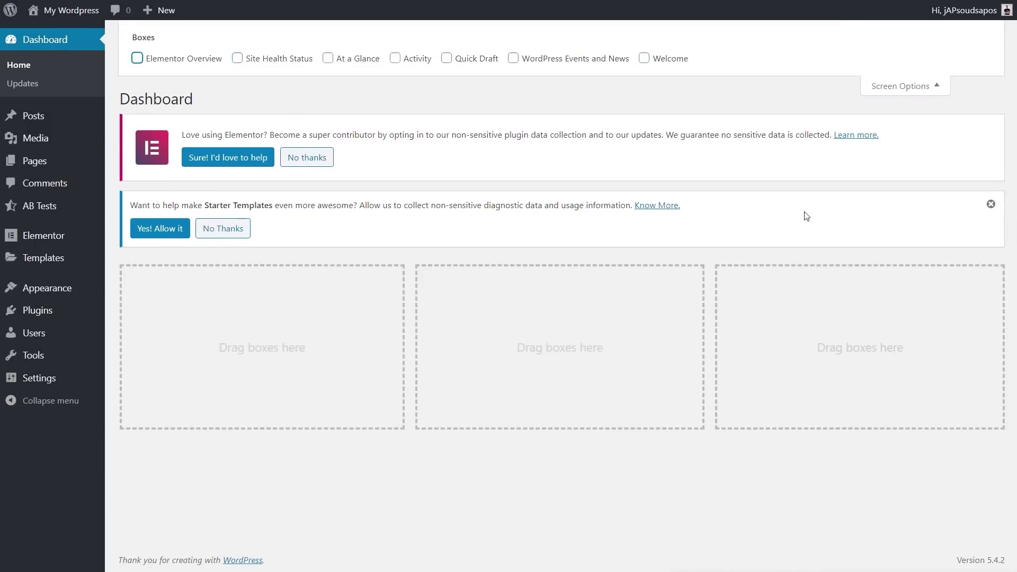
{"action": "left_click", "coordinate": [909, 86]}
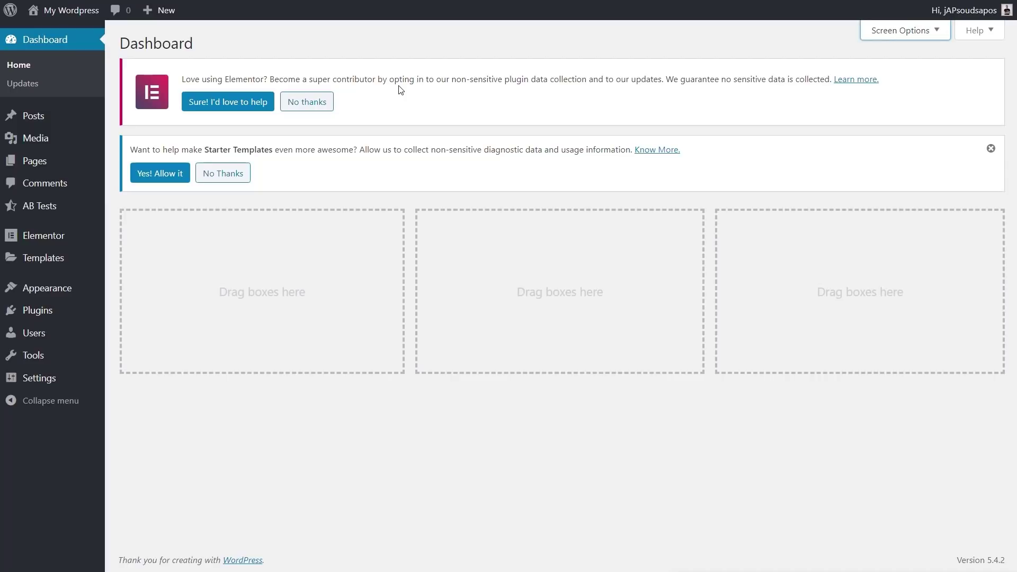
Step: Show all seven dashboard boxes again, from Welcome through Elementor Overview, and close the screen options
{"action": "left_click", "coordinate": [926, 30]}
{"action": "left_click", "coordinate": [660, 61]}
{"action": "left_click", "coordinate": [572, 59]}
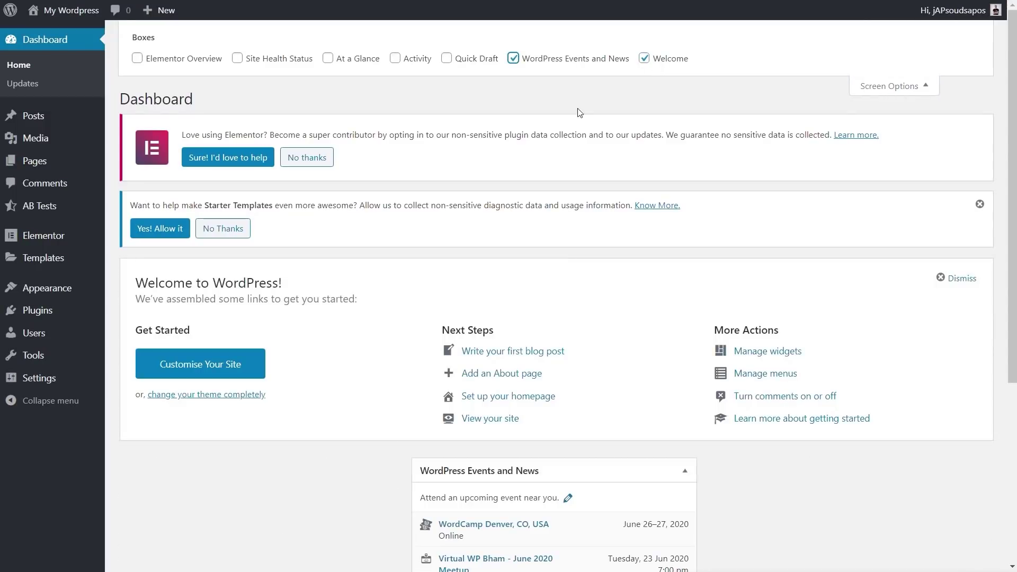
{"action": "left_click", "coordinate": [471, 61]}
{"action": "left_click", "coordinate": [373, 60]}
{"action": "left_click", "coordinate": [401, 59]}
{"action": "left_click", "coordinate": [236, 59]}
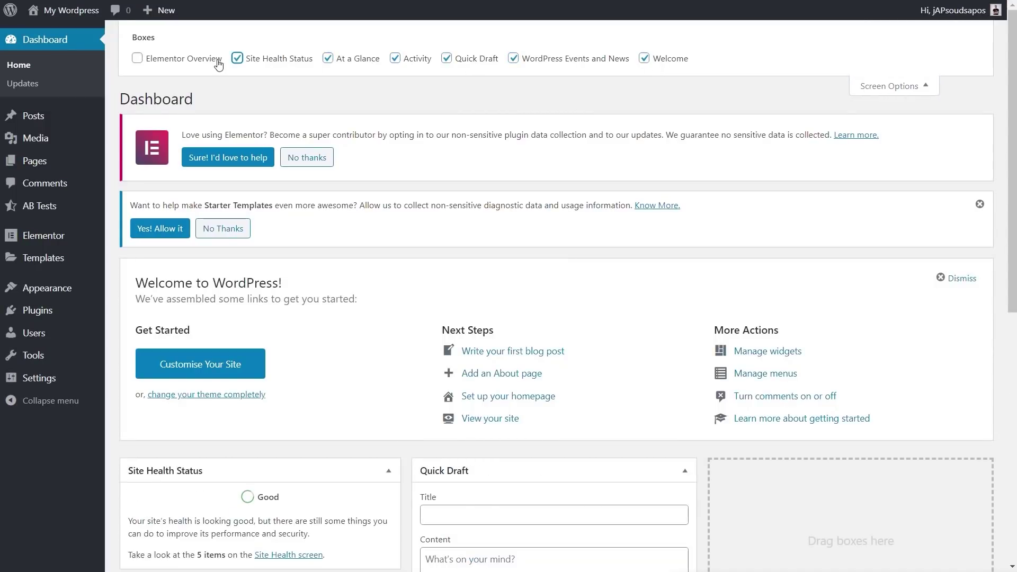
{"action": "left_click", "coordinate": [199, 60]}
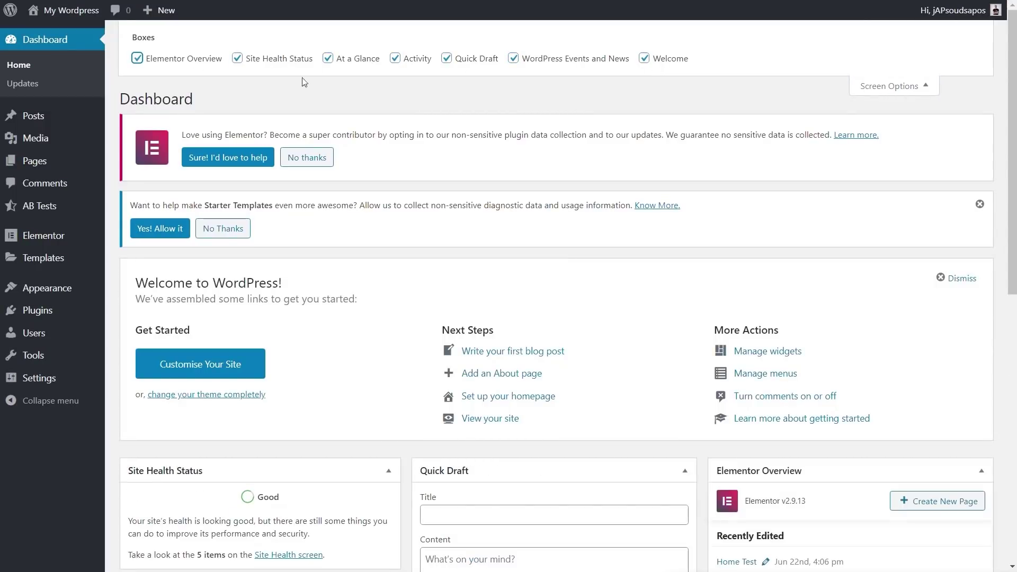
{"action": "left_click", "coordinate": [890, 91]}
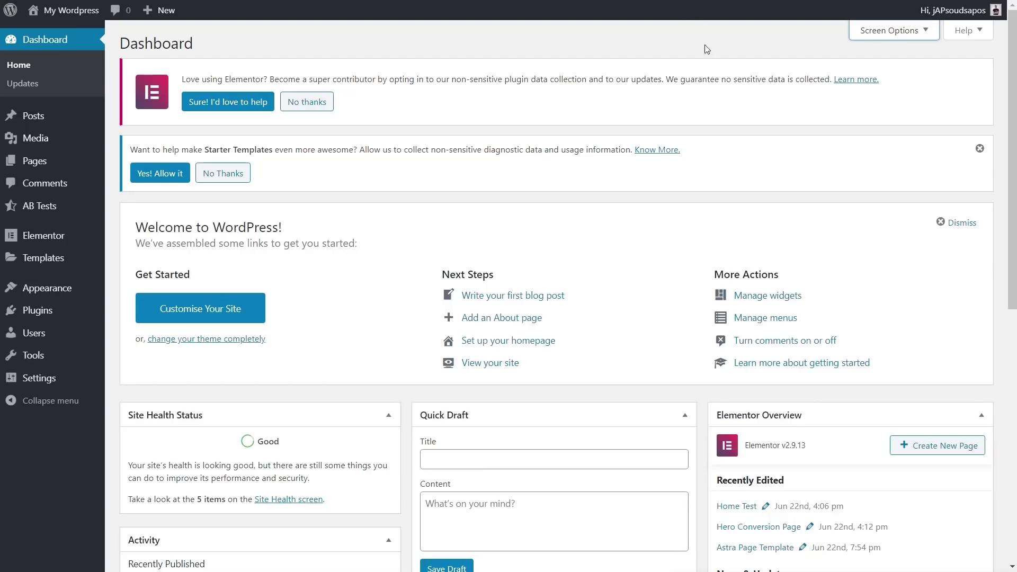
Step: Open the Theme Editor for the Astra theme and look through its list of theme files
{"action": "scroll", "coordinate": [678, 295], "scroll_direction": "down", "scroll_amount": 8}
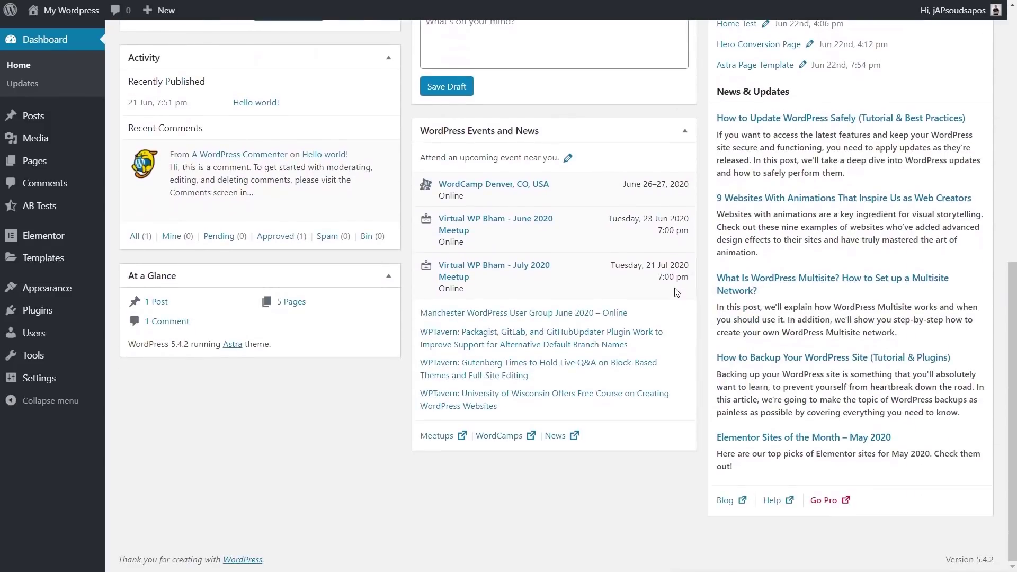
{"action": "scroll", "coordinate": [676, 294], "scroll_direction": "up", "scroll_amount": 8}
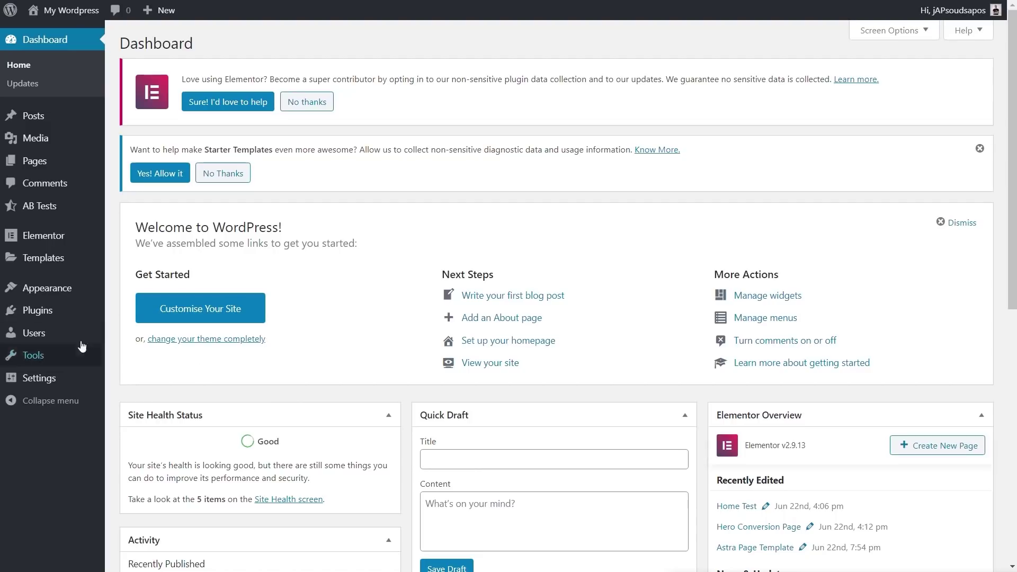
{"action": "mouse_move", "coordinate": [24, 289]}
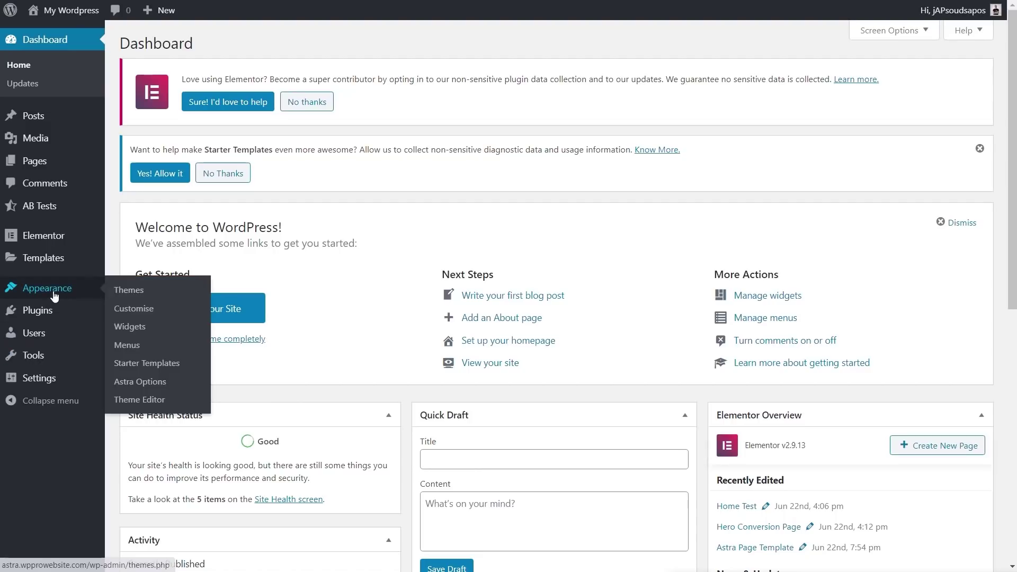
{"action": "left_click", "coordinate": [135, 400]}
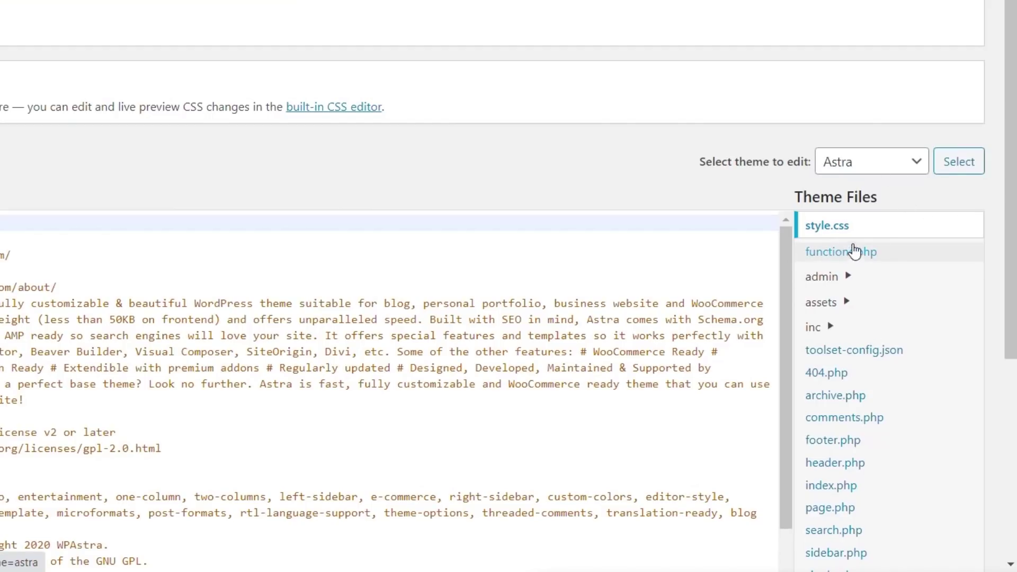
{"action": "left_click_drag", "start_coordinate": [1010, 233], "coordinate": [1012, 341]}
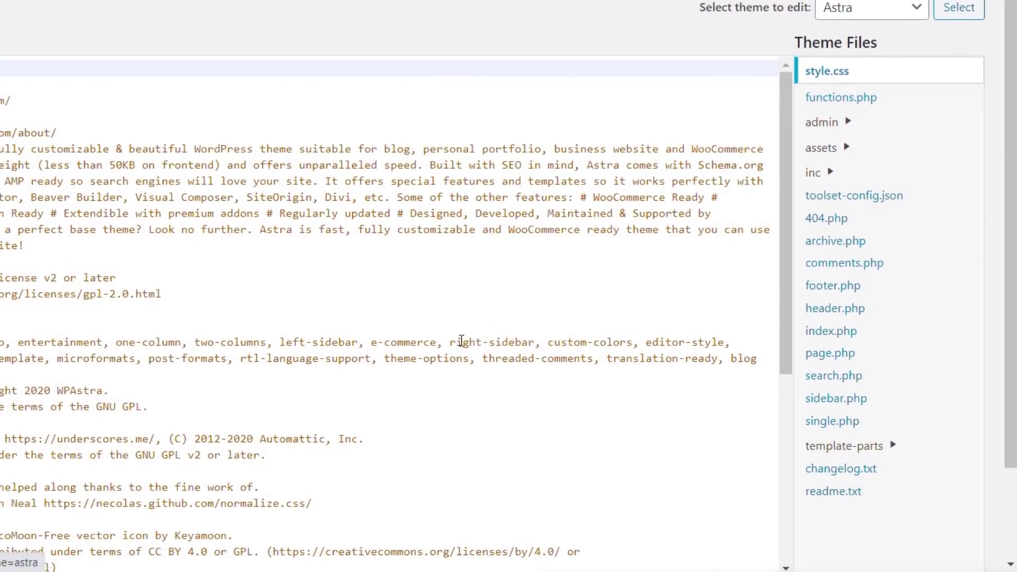
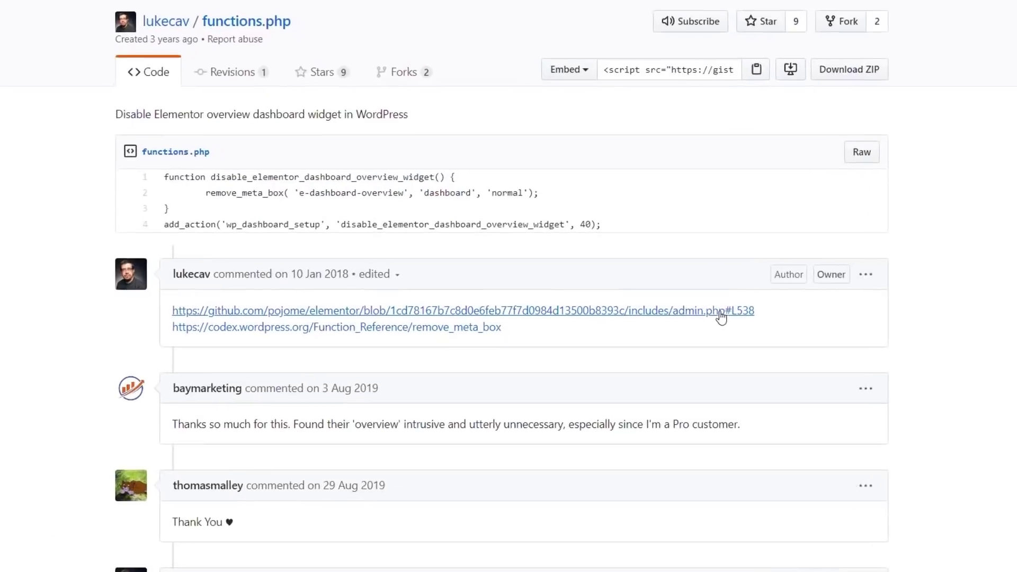
Step: Copy the four-line disable_elementor_dashboard_overview_widget snippet from the functions.php gist on GitHub
{"action": "left_click_drag", "start_coordinate": [616, 212], "coordinate": [102, 164]}
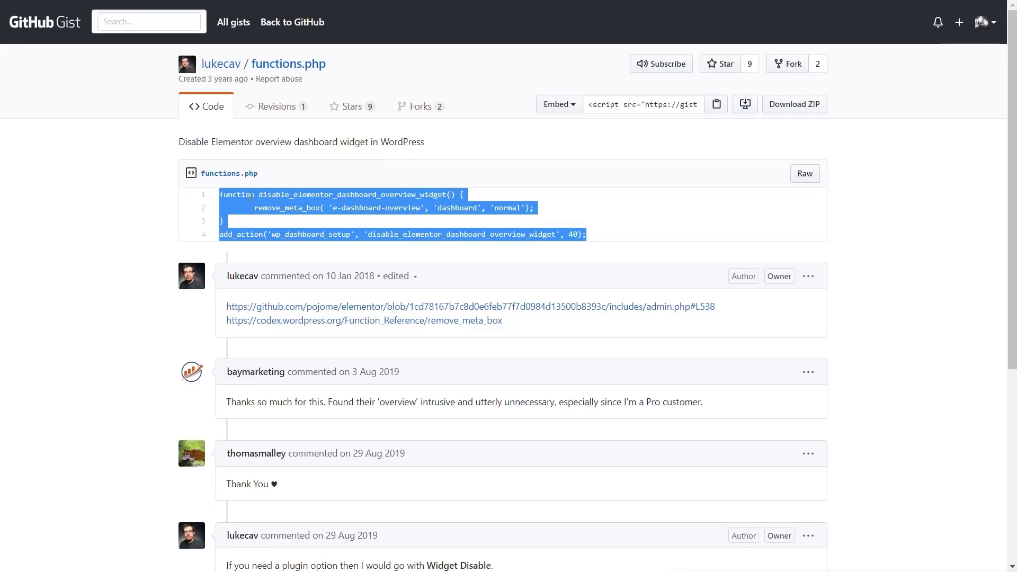
{"action": "right_click", "coordinate": [395, 199]}
{"action": "left_click", "coordinate": [453, 218]}
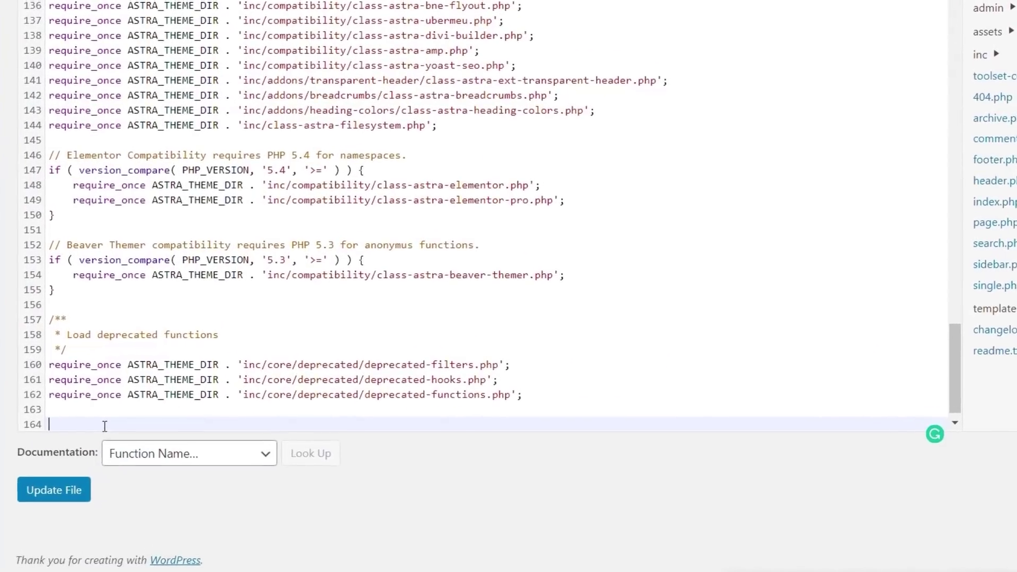
Step: Paste the copied snippet at line 164, the end of Astra's functions.php, and save the file
{"action": "right_click", "coordinate": [103, 425]}
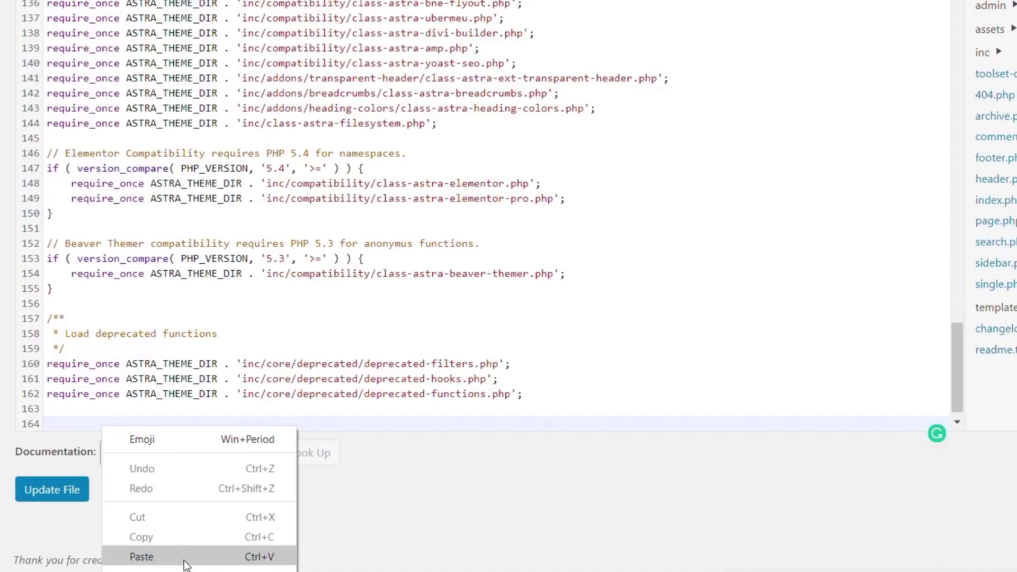
{"action": "left_click", "coordinate": [141, 557]}
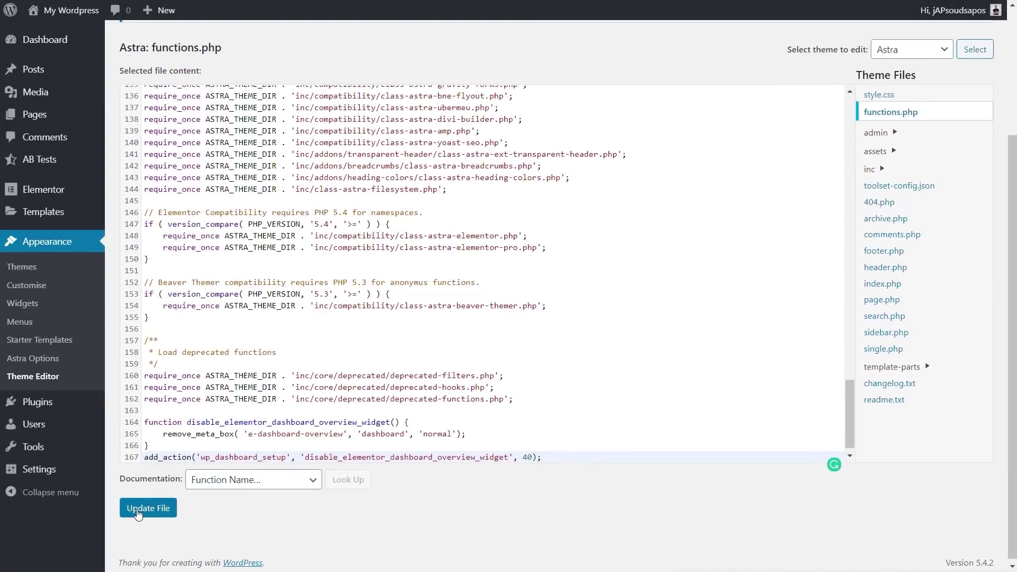
{"action": "left_click", "coordinate": [40, 495]}
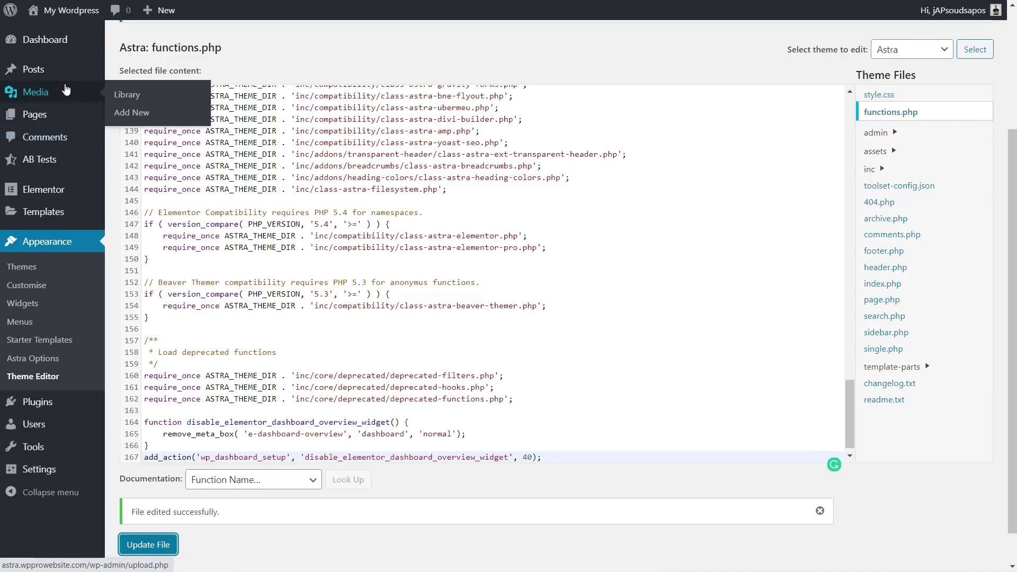
Step: Return to the dashboard home and check its boxes and screen options for the Elementor Overview entry
{"action": "mouse_move", "coordinate": [38, 45]}
{"action": "left_click", "coordinate": [126, 42]}
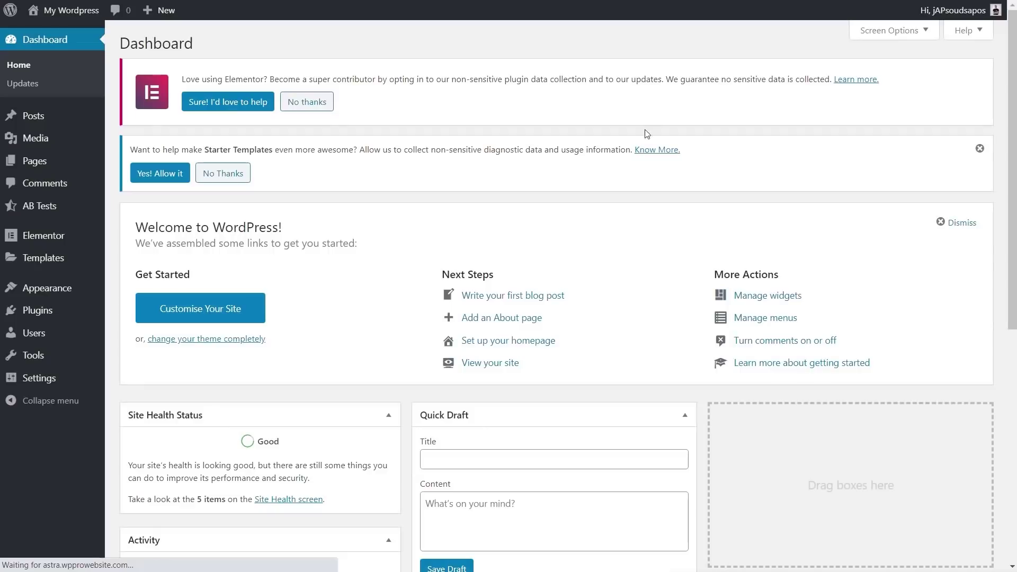
{"action": "scroll", "coordinate": [586, 319], "scroll_direction": "down", "scroll_amount": 6}
{"action": "scroll", "coordinate": [609, 318], "scroll_direction": "down", "scroll_amount": 2}
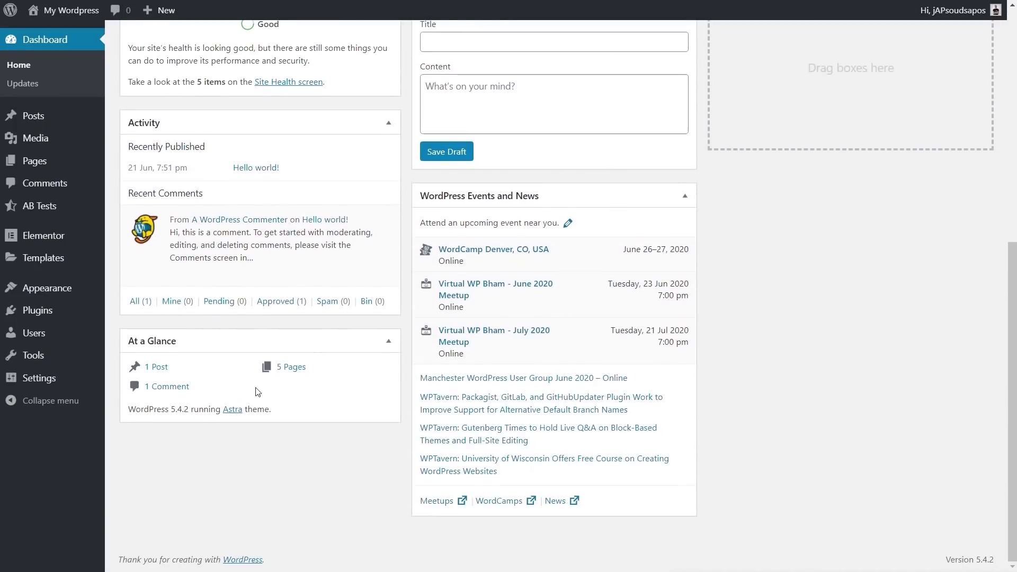
{"action": "scroll", "coordinate": [351, 331], "scroll_direction": "up", "scroll_amount": 7}
{"action": "scroll", "coordinate": [349, 393], "scroll_direction": "down", "scroll_amount": 6}
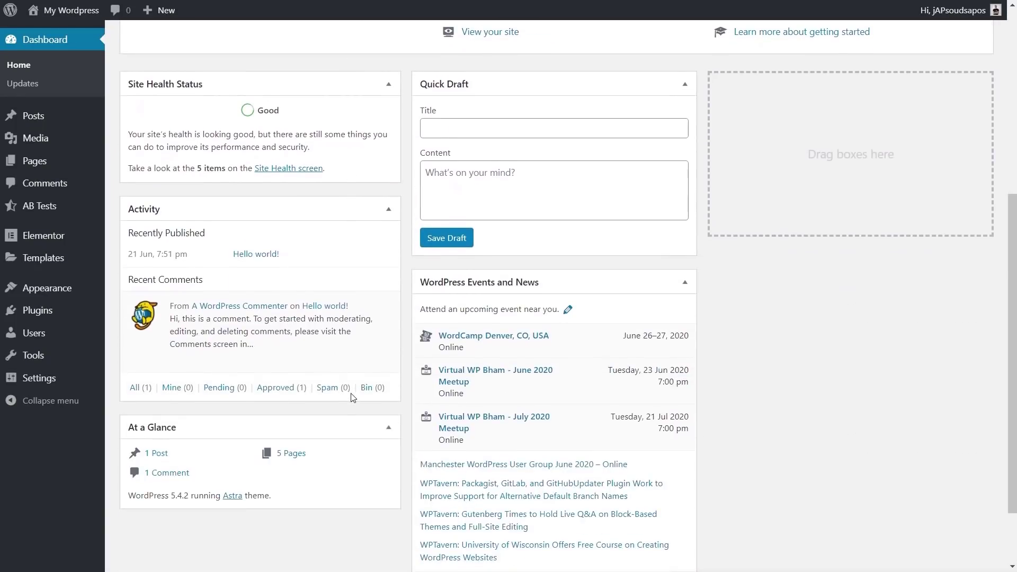
{"action": "scroll", "coordinate": [595, 353], "scroll_direction": "up", "scroll_amount": 6}
{"action": "left_click", "coordinate": [895, 30]}
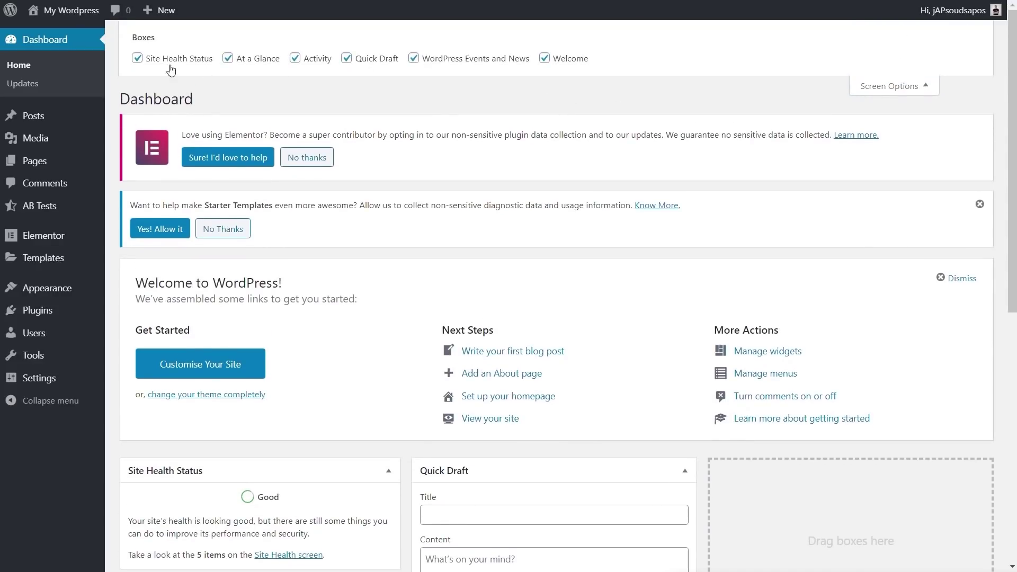
{"action": "left_click", "coordinate": [893, 88]}
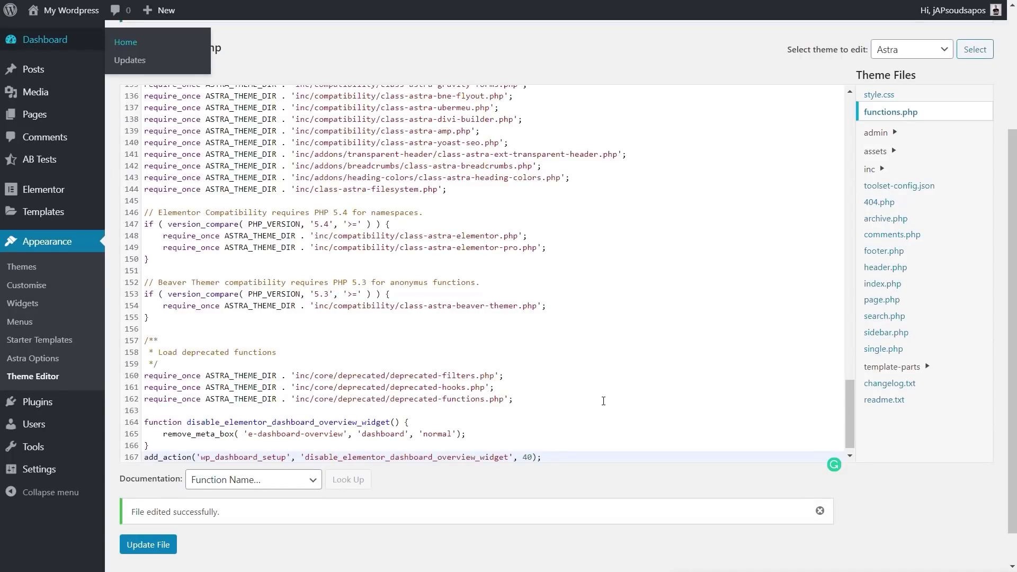
Step: Delete the disable_elementor_dashboard_overview_widget snippet from the end of Astra's functions.php and save the file
{"action": "left_click", "coordinate": [596, 405]}
{"action": "key", "text": "ctrl+shift+End"}
{"action": "key", "text": "Delete"}
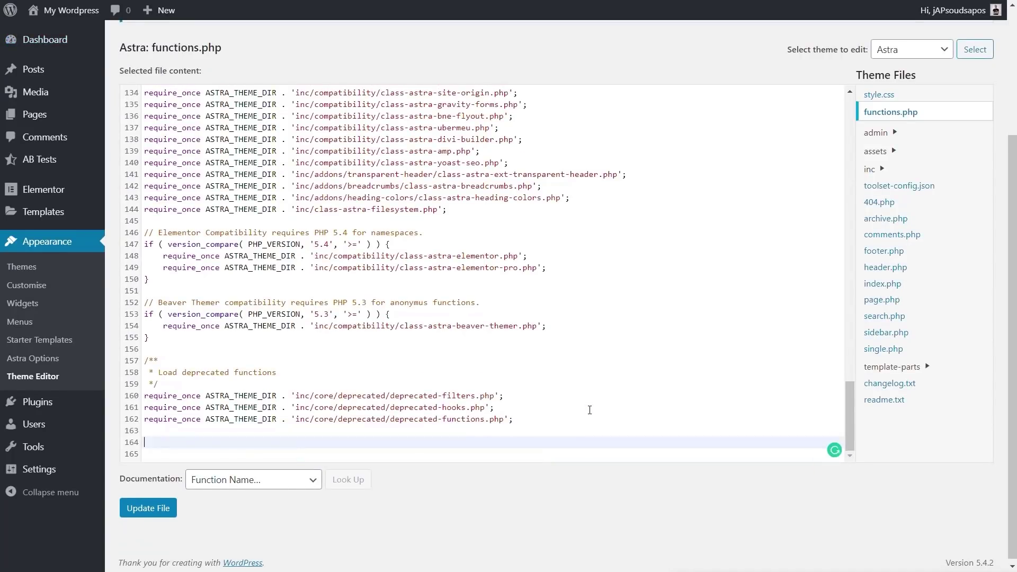
{"action": "left_click", "coordinate": [152, 509]}
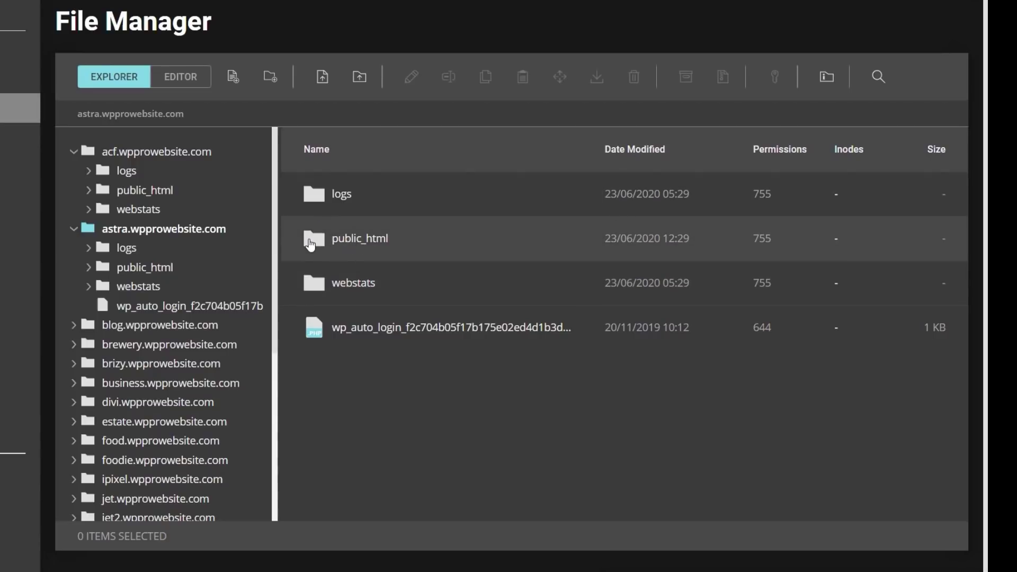
Step: In the hosting File Manager, open the public_html folder of astra.wpprowebsite.com and look through its contents
{"action": "double_click", "coordinate": [352, 247]}
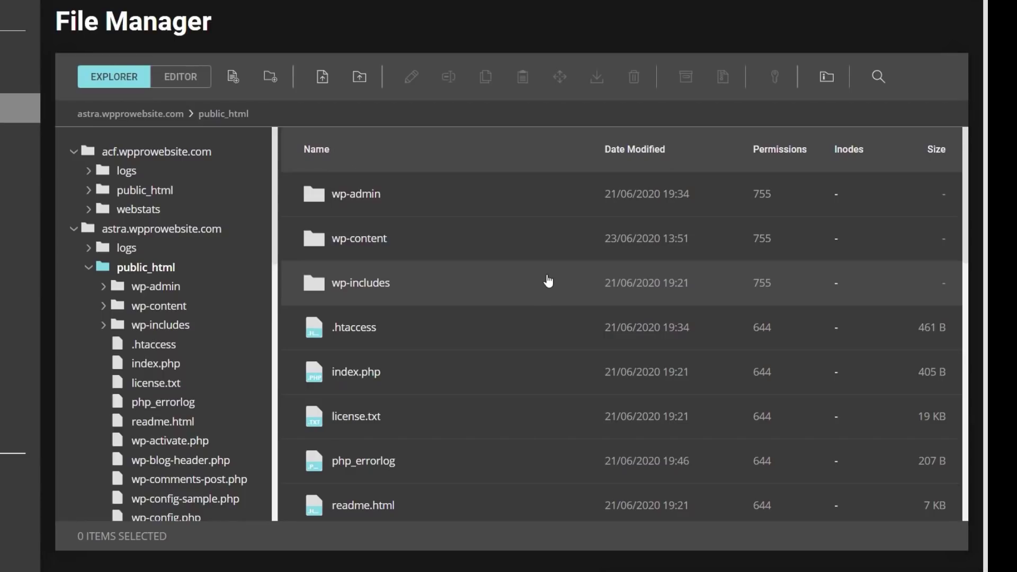
{"action": "scroll", "coordinate": [546, 282], "scroll_direction": "down", "scroll_amount": 3}
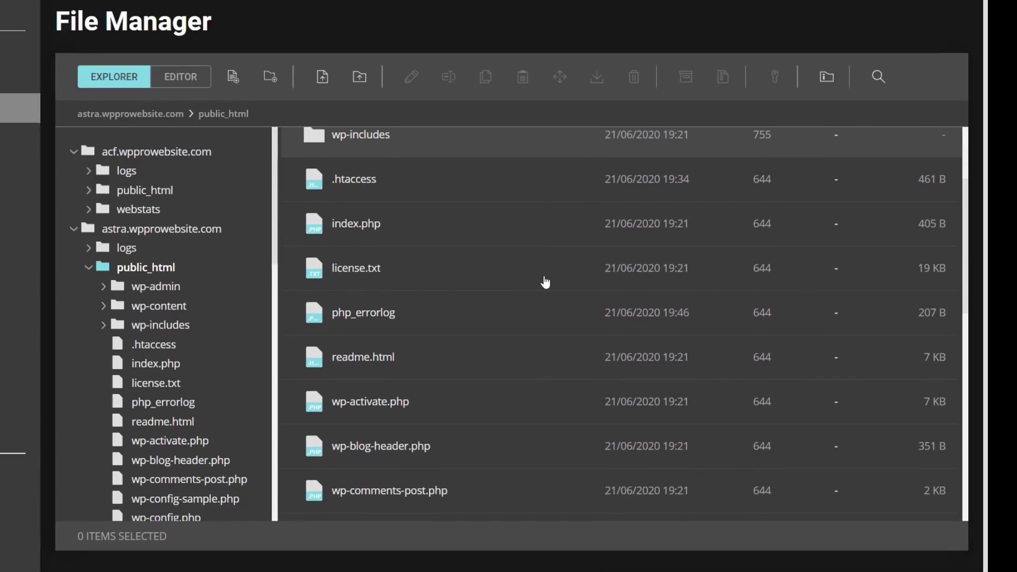
{"action": "scroll", "coordinate": [545, 281], "scroll_direction": "down", "scroll_amount": 3}
{"action": "scroll", "coordinate": [545, 282], "scroll_direction": "down", "scroll_amount": 3}
{"action": "scroll", "coordinate": [546, 282], "scroll_direction": "up", "scroll_amount": 6}
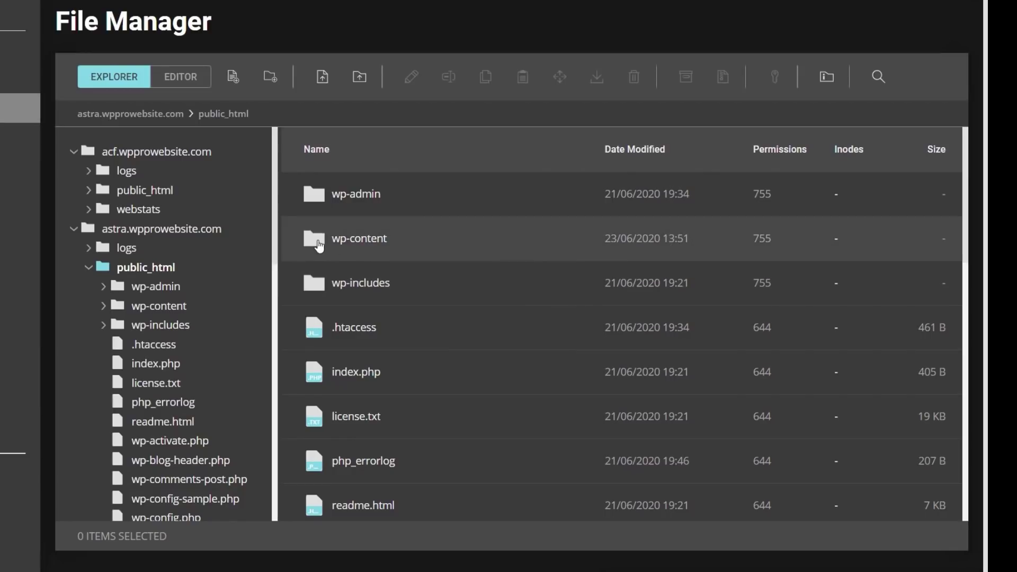
Step: Open the astra theme folder under wp-content/themes and look through its files for functions.php
{"action": "double_click", "coordinate": [320, 246]}
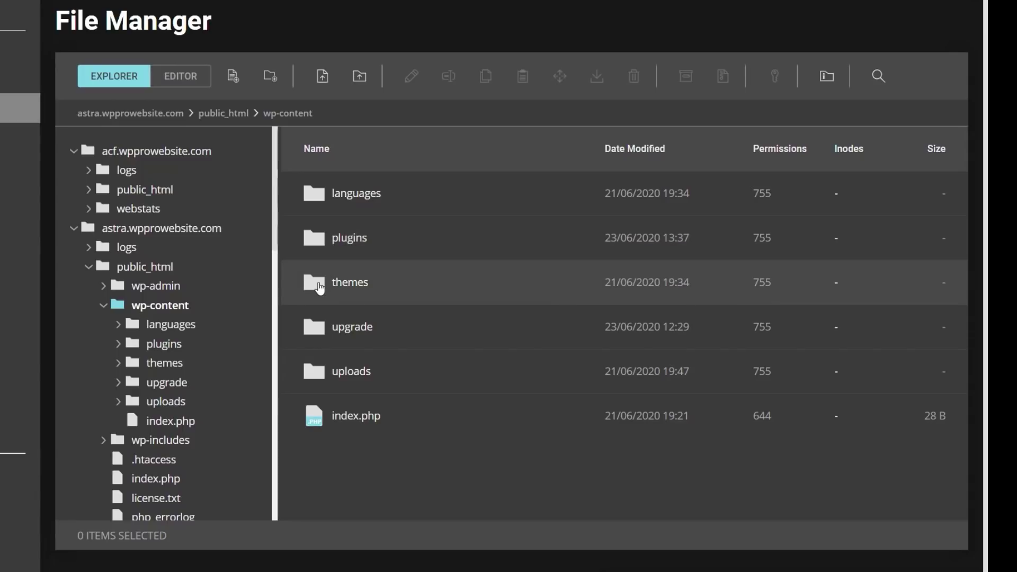
{"action": "double_click", "coordinate": [325, 287]}
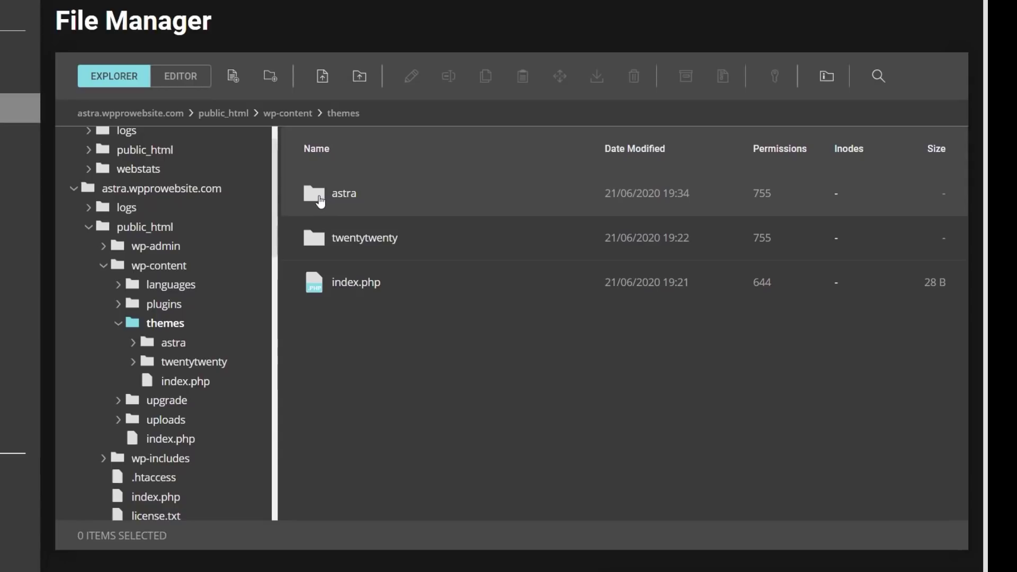
{"action": "double_click", "coordinate": [316, 198]}
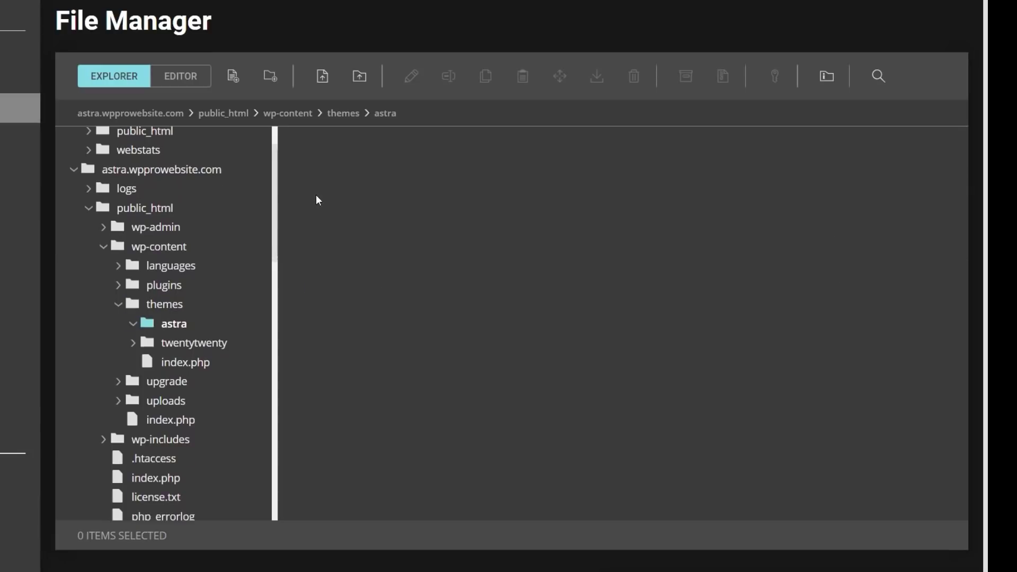
{"action": "scroll", "coordinate": [496, 294], "scroll_direction": "down", "scroll_amount": 1}
{"action": "scroll", "coordinate": [497, 295], "scroll_direction": "down", "scroll_amount": 2}
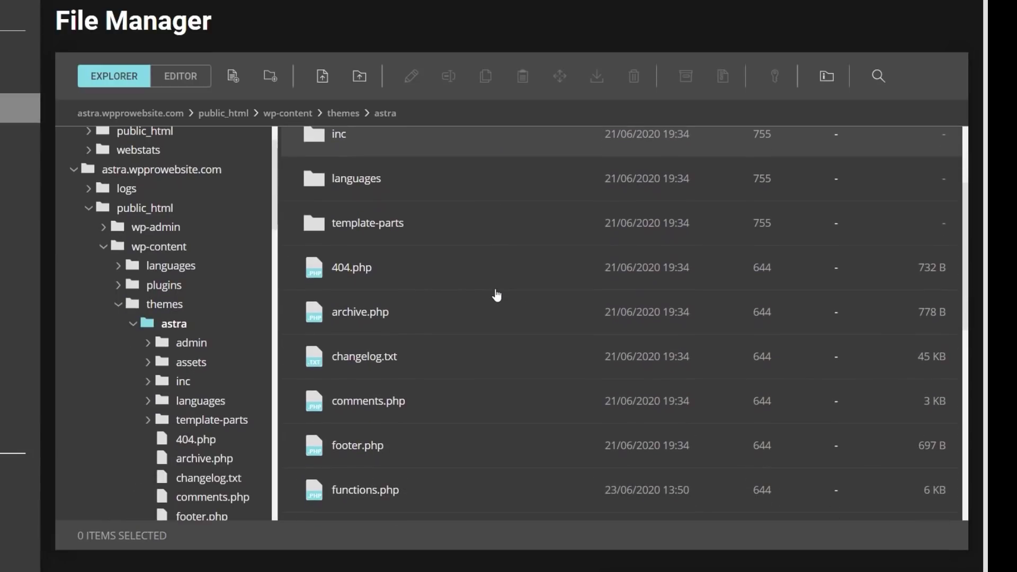
{"action": "scroll", "coordinate": [497, 295], "scroll_direction": "up", "scroll_amount": 3}
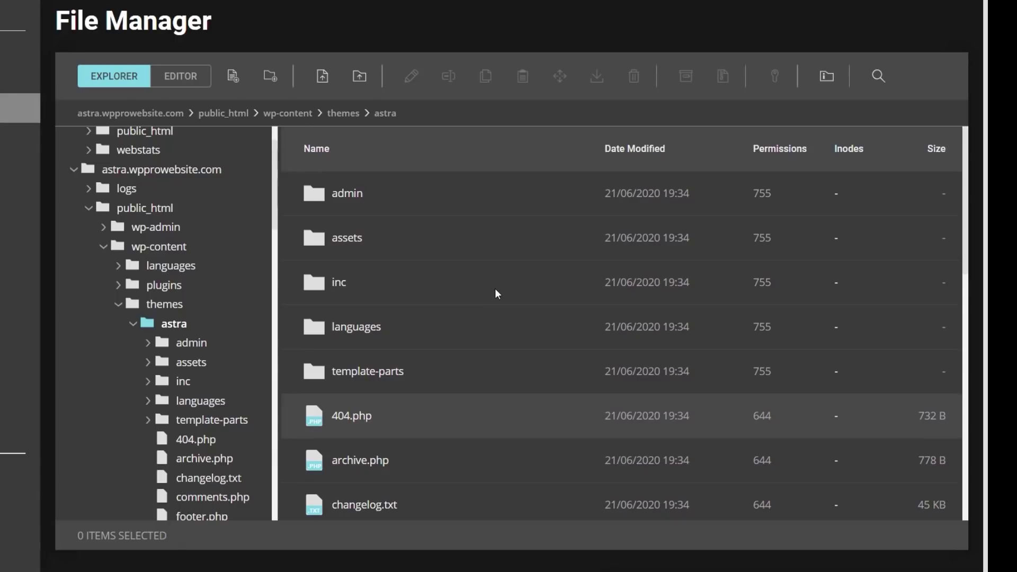
Step: Open functions.php from the astra theme folder for editing
{"action": "scroll", "coordinate": [497, 295], "scroll_direction": "down", "scroll_amount": 2}
{"action": "scroll", "coordinate": [495, 294], "scroll_direction": "down", "scroll_amount": 2}
{"action": "scroll", "coordinate": [495, 293], "scroll_direction": "down", "scroll_amount": 3}
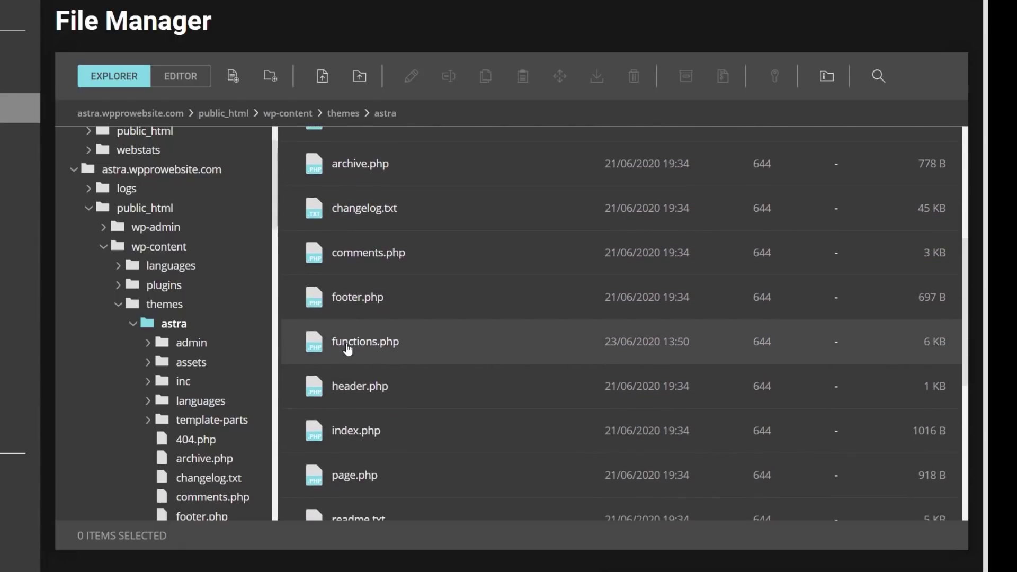
{"action": "left_click", "coordinate": [316, 351]}
{"action": "right_click", "coordinate": [316, 350]}
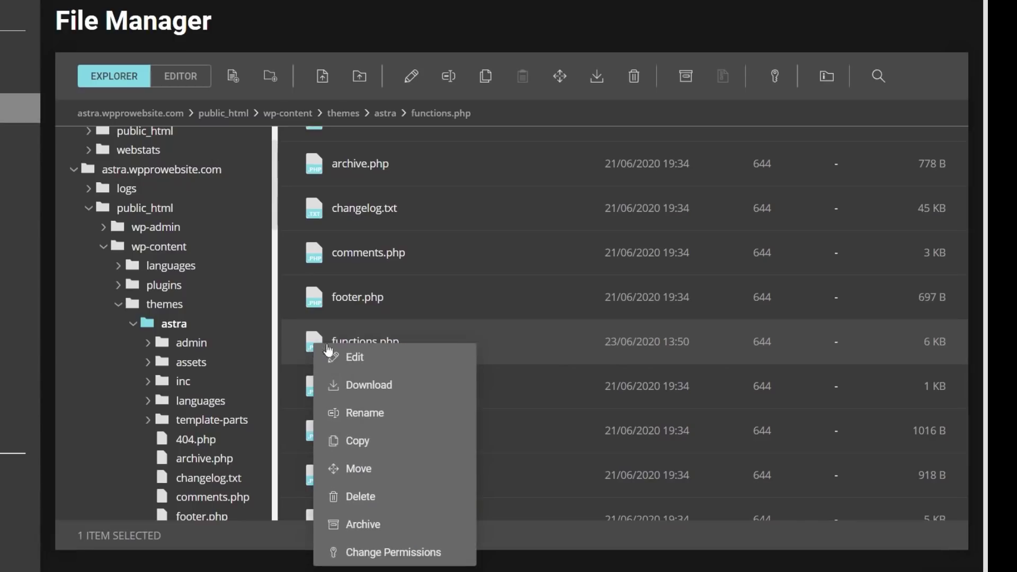
{"action": "left_click", "coordinate": [354, 357]}
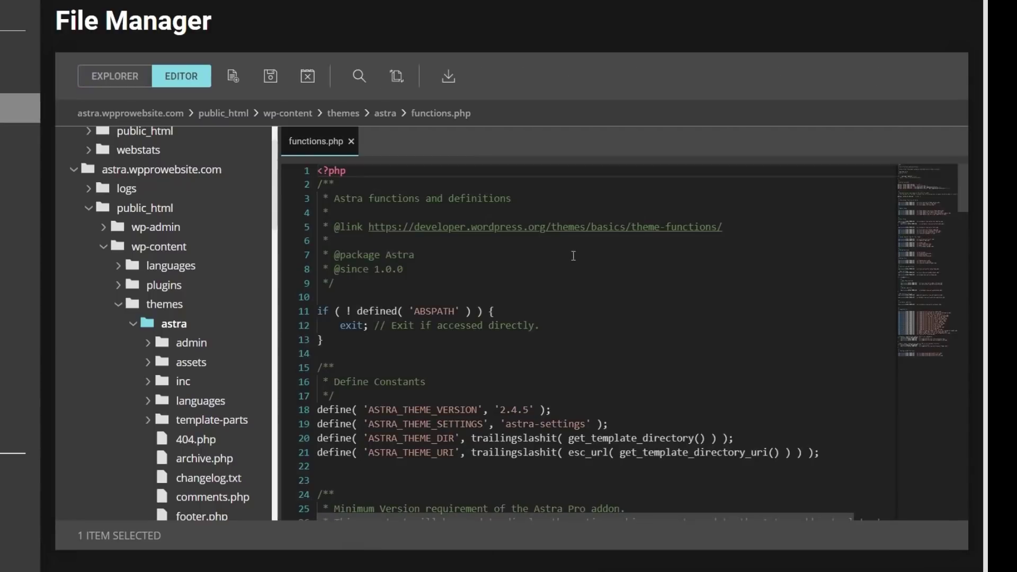
Step: Add the disable_elementor_dashboard_overview_widget function and its wp_dashboard_setup action with priority 40 at the end of functions.php, and save the file
{"action": "left_click_drag", "start_coordinate": [962, 179], "coordinate": [962, 465]}
{"action": "left_click", "coordinate": [334, 332]}
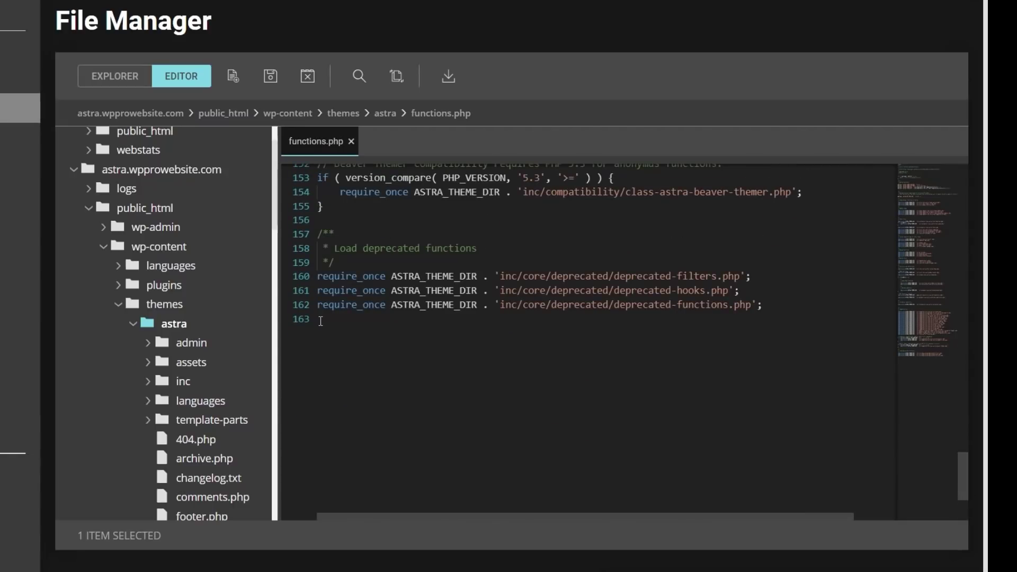
{"action": "key", "text": "Return"}
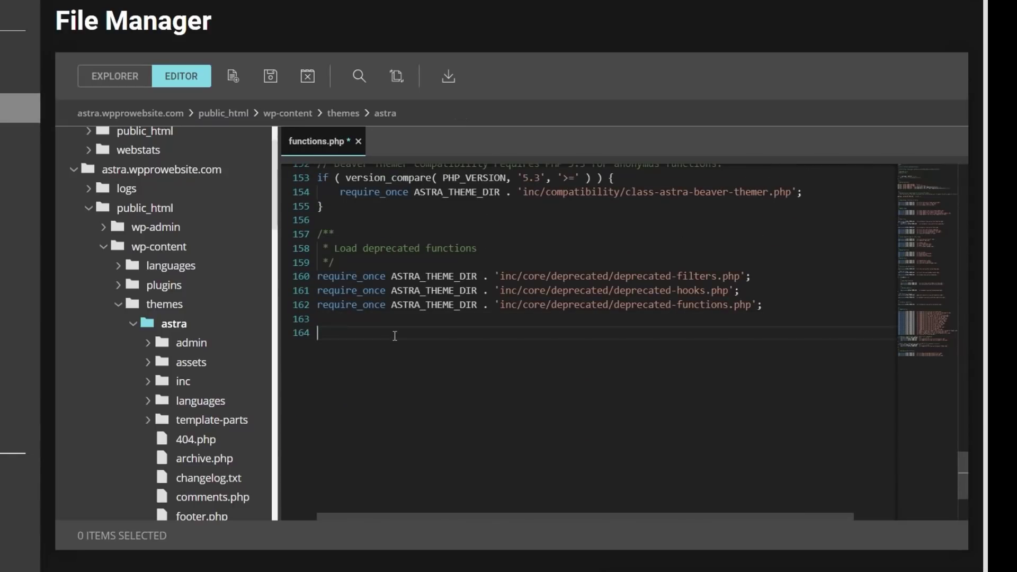
{"action": "type", "text": "function disable_elementor_dashboard_overview_widget() {     remove_meta_box( 'e-dashboard-overview', 'dashboard', 'normal'); } add_action('wp_dashboard_setup', 'disable_elementor_dashboard_overview_widget', 40);"}
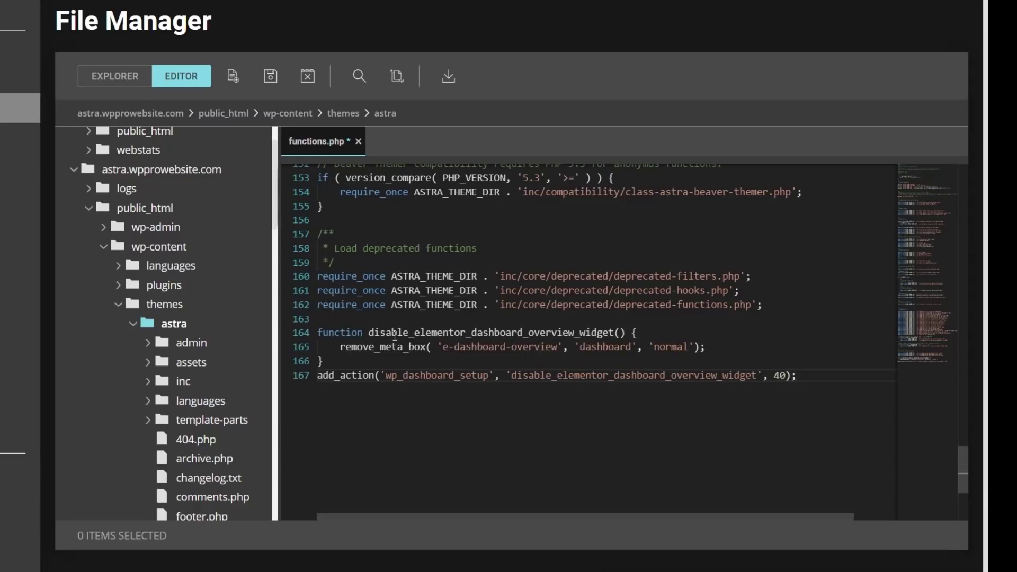
{"action": "left_click", "coordinate": [260, 84]}
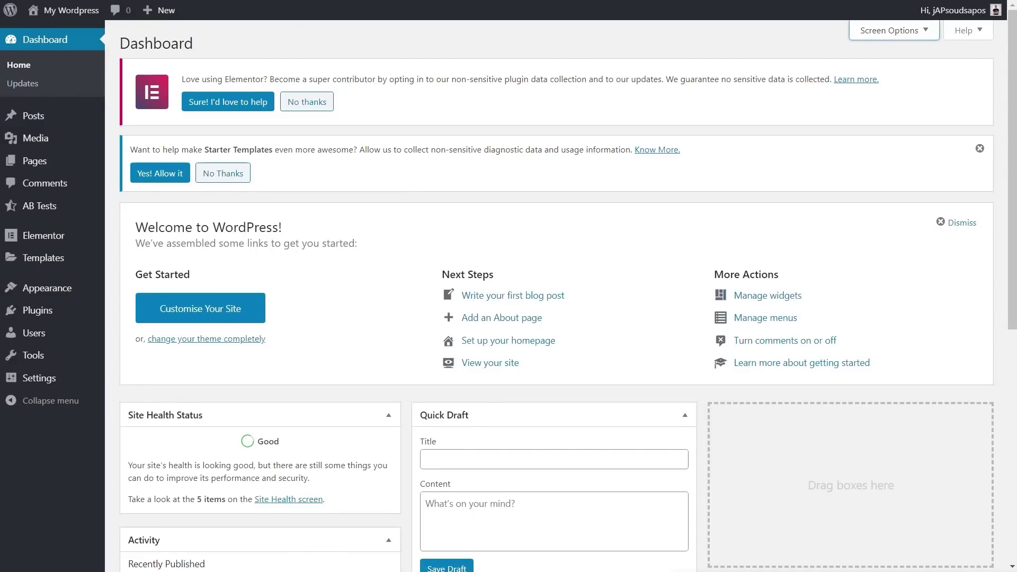
Step: Check the WordPress dashboard's boxes and screen options for the Elementor Overview entry
{"action": "scroll", "coordinate": [659, 384], "scroll_direction": "down", "scroll_amount": 5}
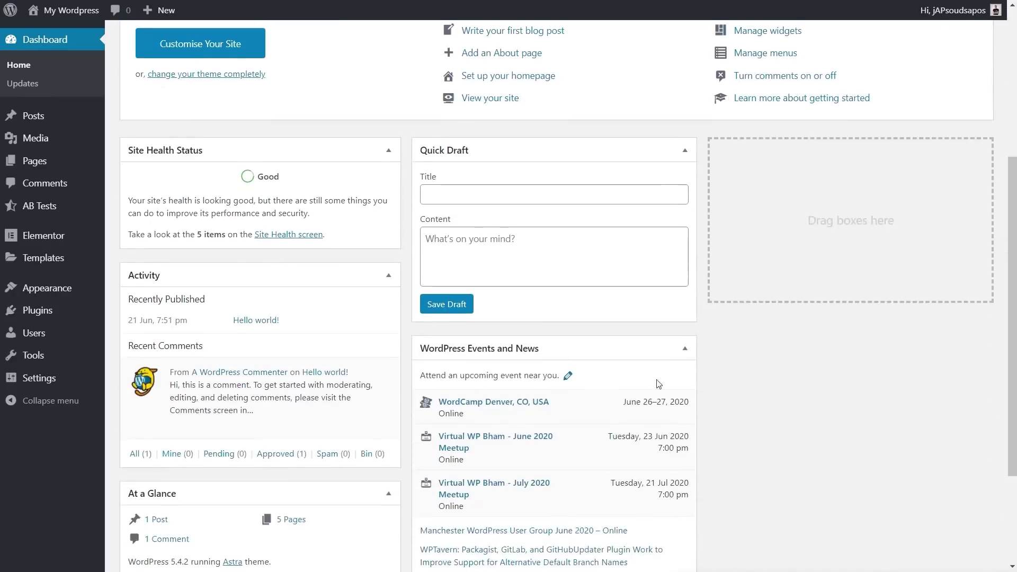
{"action": "scroll", "coordinate": [683, 408], "scroll_direction": "down", "scroll_amount": 3}
{"action": "scroll", "coordinate": [747, 408], "scroll_direction": "up", "scroll_amount": 8}
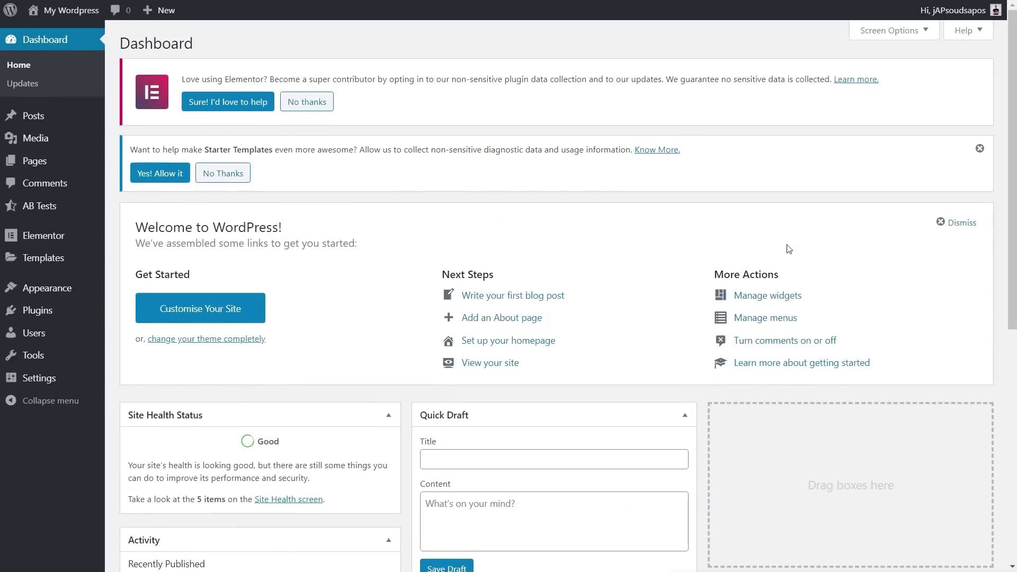
{"action": "left_click", "coordinate": [894, 32]}
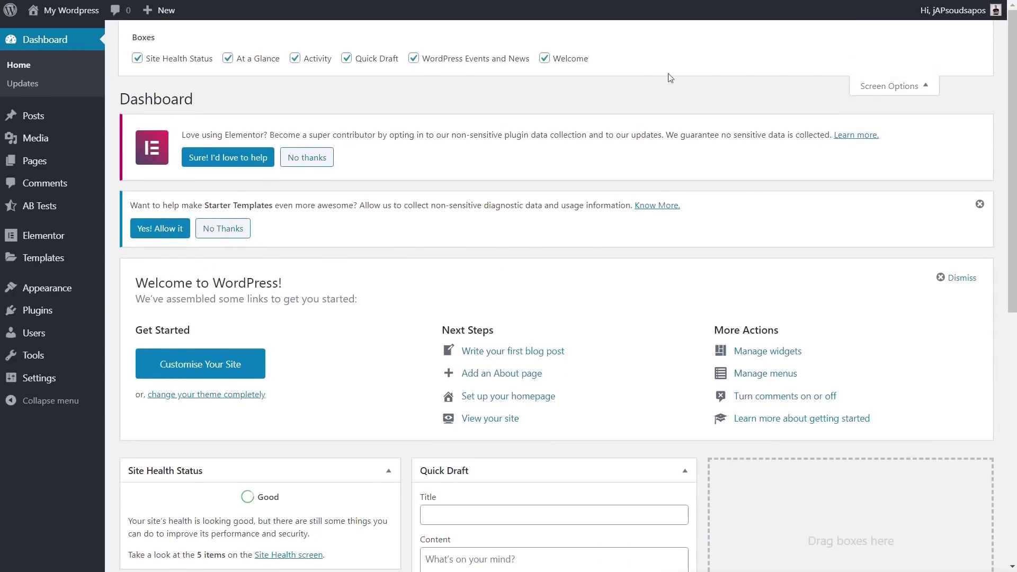
{"action": "left_click", "coordinate": [901, 86]}
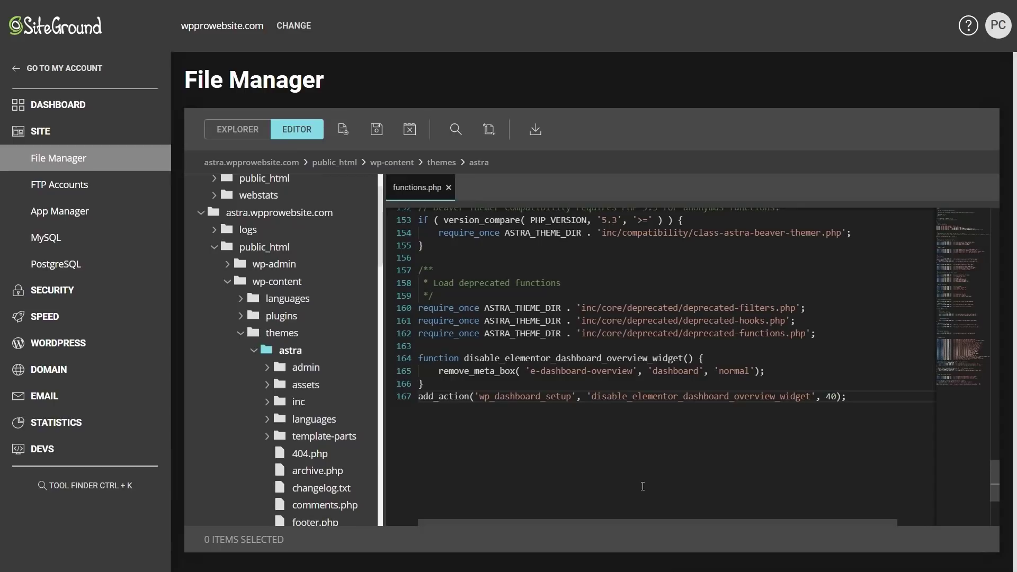
Step: Undo the snippet insertion in Astra's functions.php in the hosting File Manager, save the file and close it
{"action": "key", "text": "ctrl+z"}
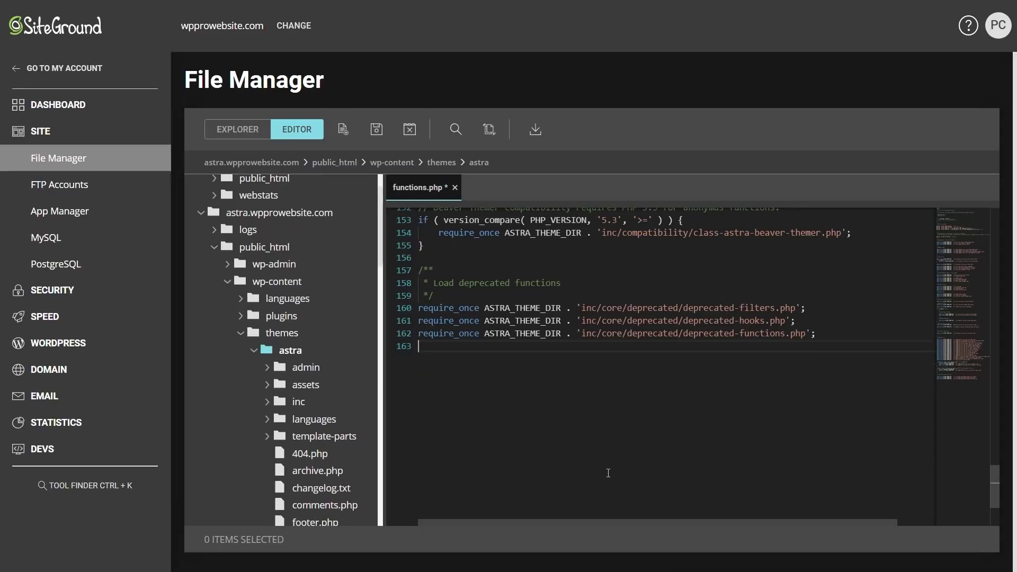
{"action": "left_click", "coordinate": [376, 130]}
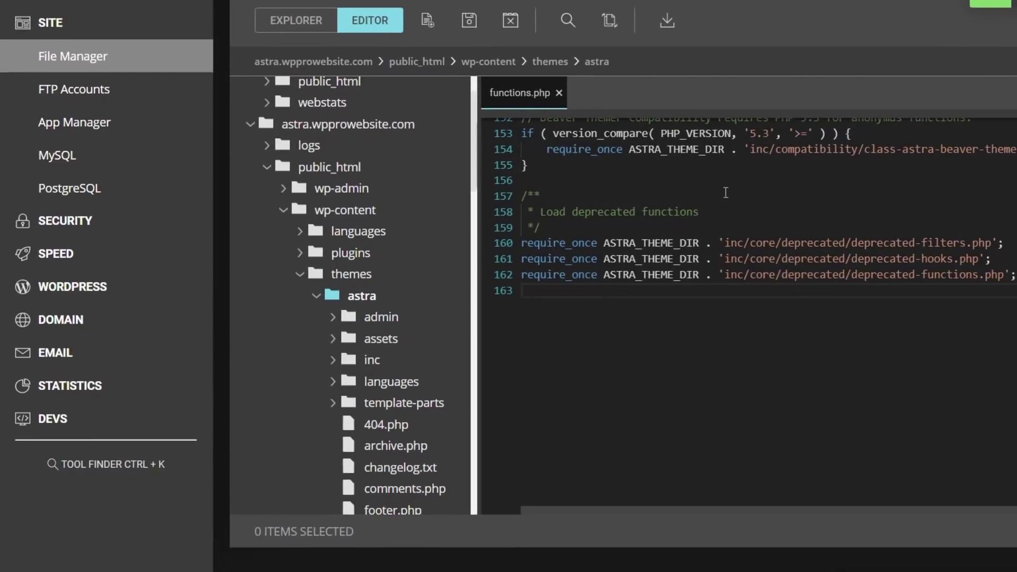
{"action": "left_click", "coordinate": [558, 93]}
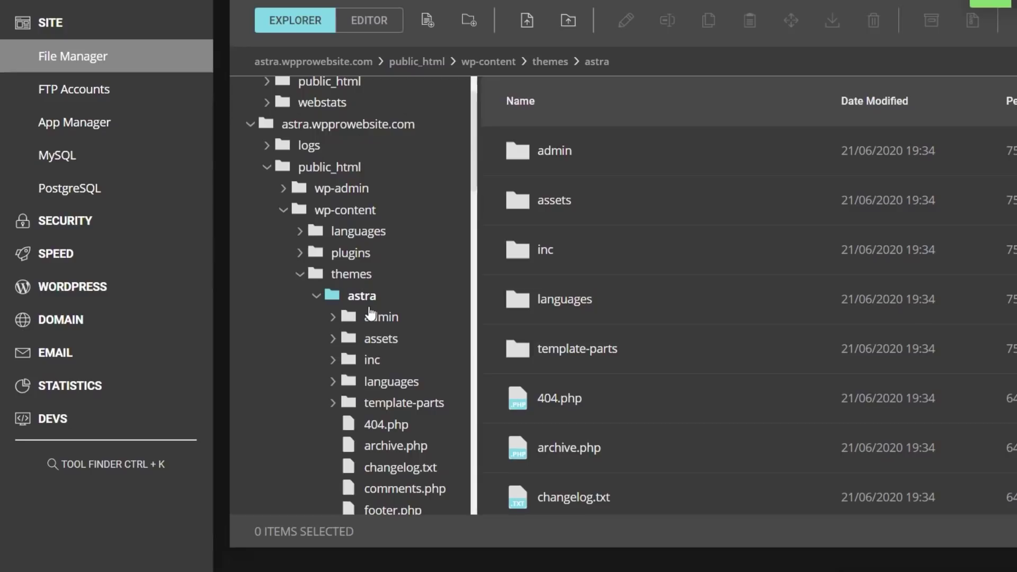
Step: Create a folder named Dashcleaner inside wp-content/plugins of astra.wpprowebsite.com
{"action": "scroll", "coordinate": [318, 300], "scroll_direction": "down", "scroll_amount": 1}
{"action": "scroll", "coordinate": [318, 301], "scroll_direction": "down", "scroll_amount": 5}
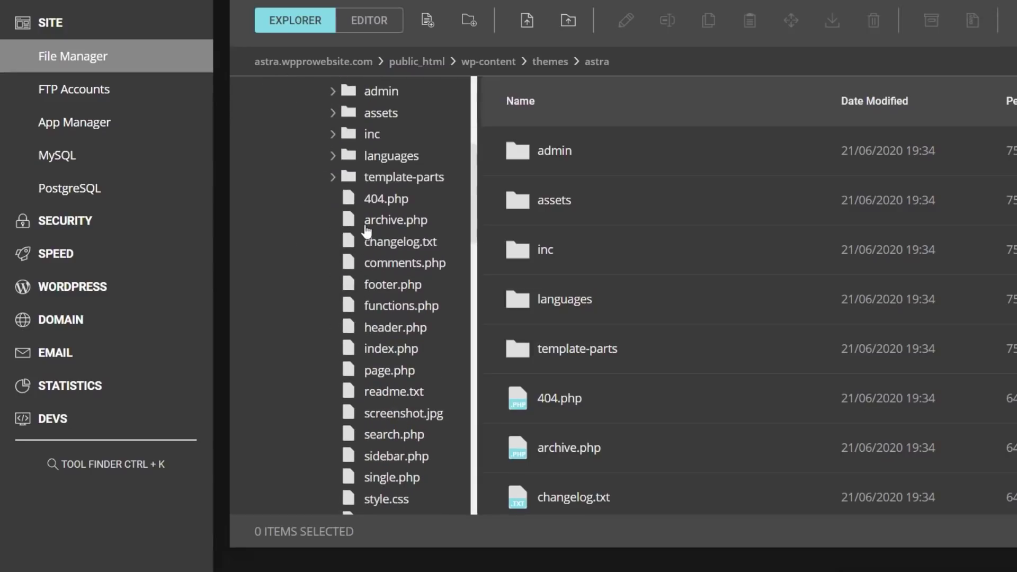
{"action": "scroll", "coordinate": [344, 265], "scroll_direction": "up", "scroll_amount": 7}
{"action": "left_click", "coordinate": [300, 296]}
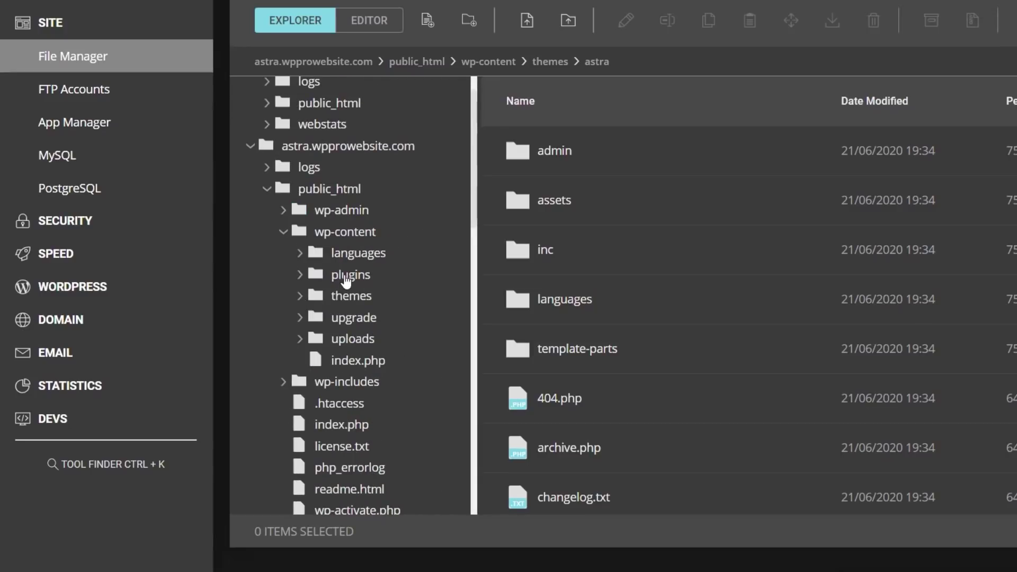
{"action": "left_click", "coordinate": [312, 275]}
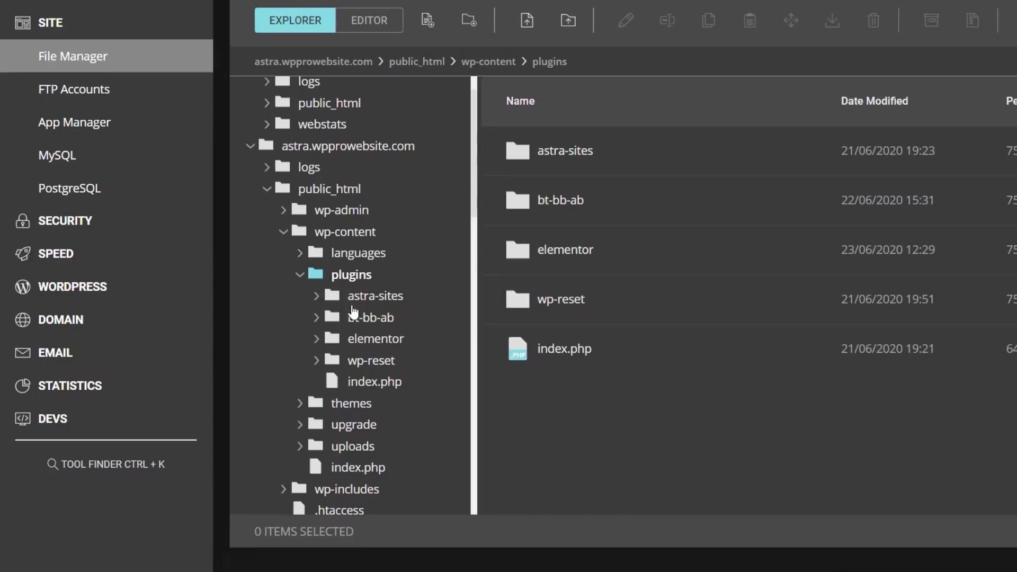
{"action": "left_click", "coordinate": [469, 20]}
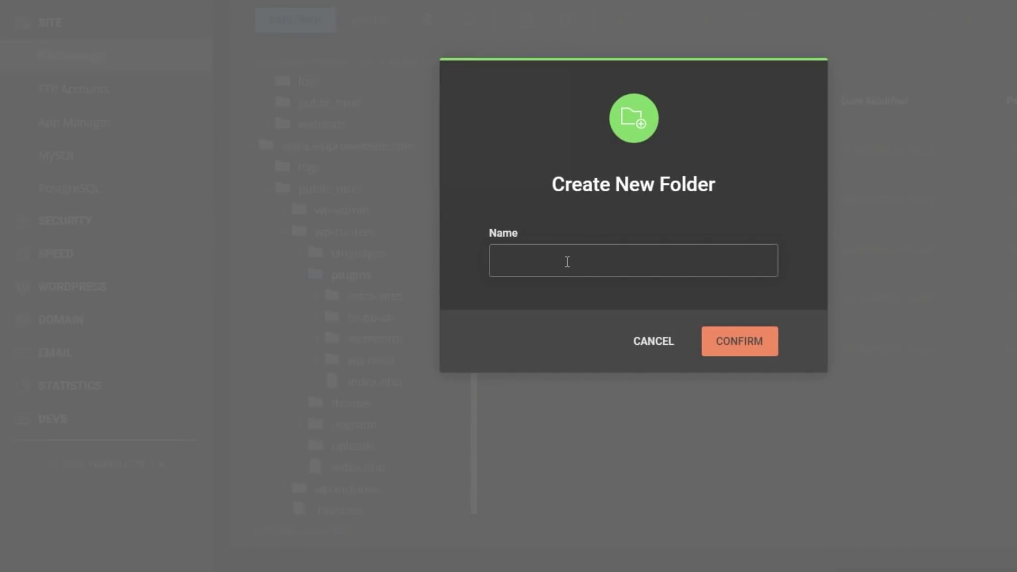
{"action": "type", "text": "Dashcleaner"}
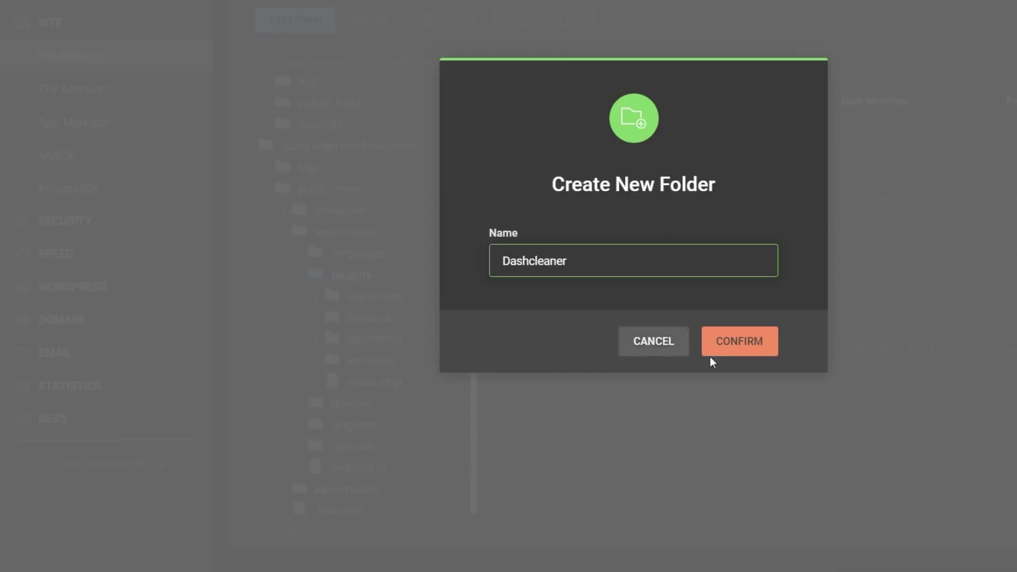
{"action": "left_click", "coordinate": [742, 343]}
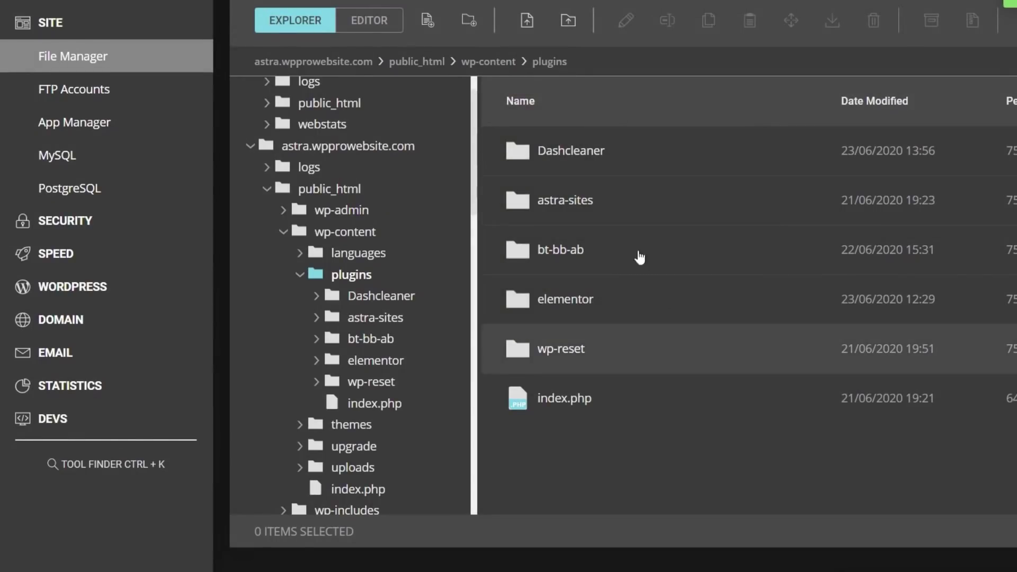
Step: Create a file named dashcleaner.php inside the Dashcleaner plugin folder
{"action": "double_click", "coordinate": [515, 159]}
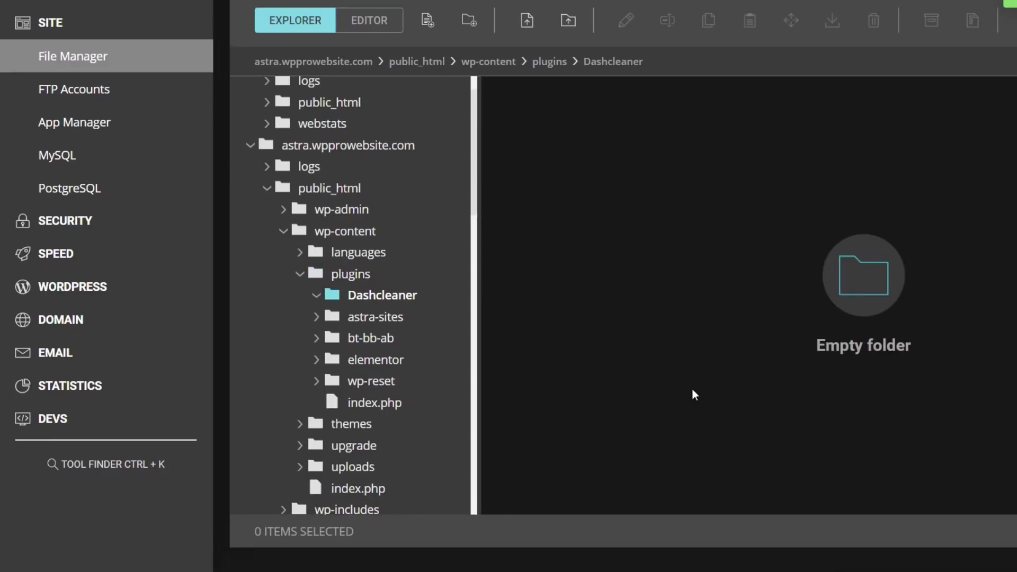
{"action": "left_click", "coordinate": [428, 22]}
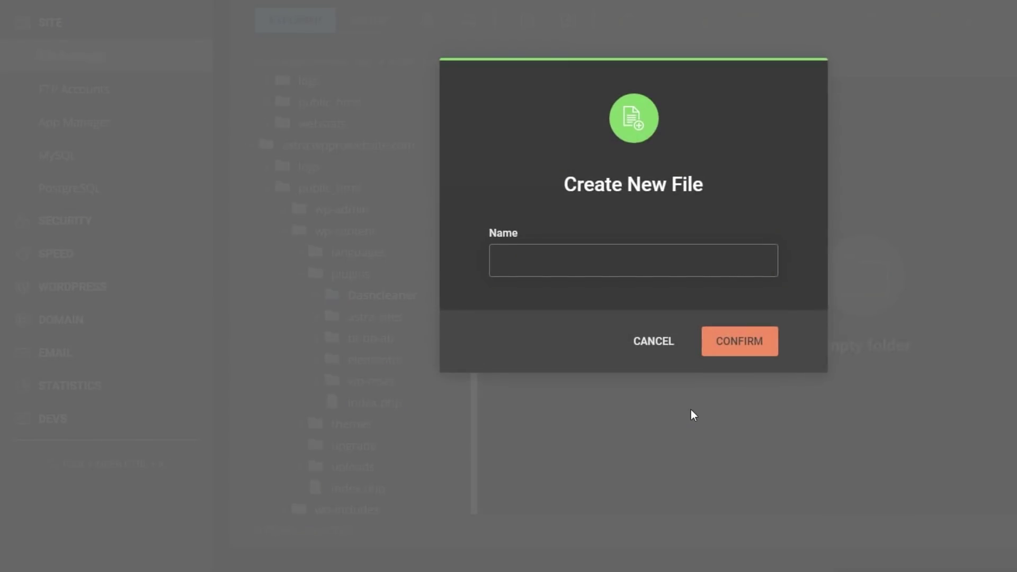
{"action": "type", "text": "dashcleaner.php"}
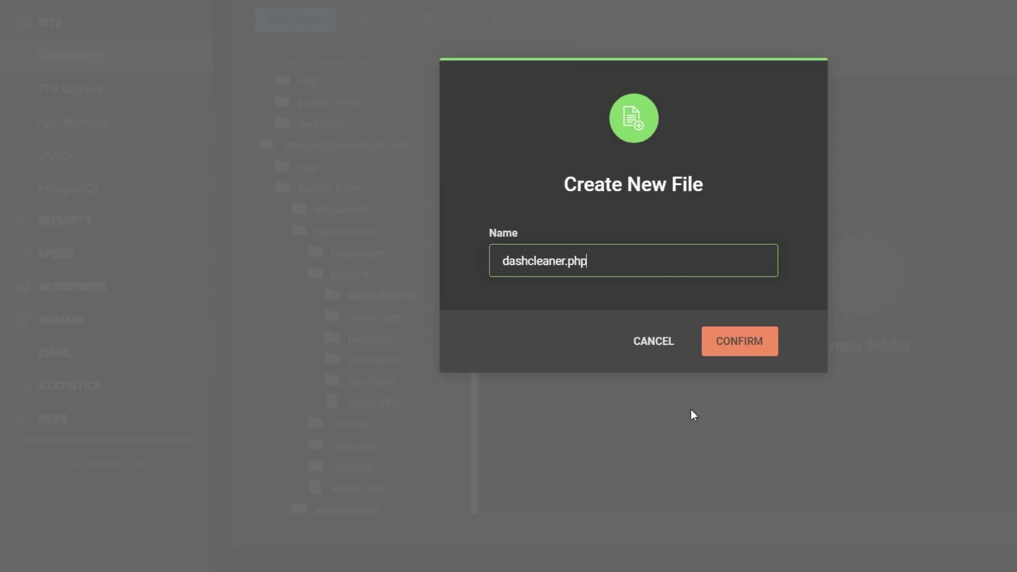
{"action": "left_click", "coordinate": [745, 340]}
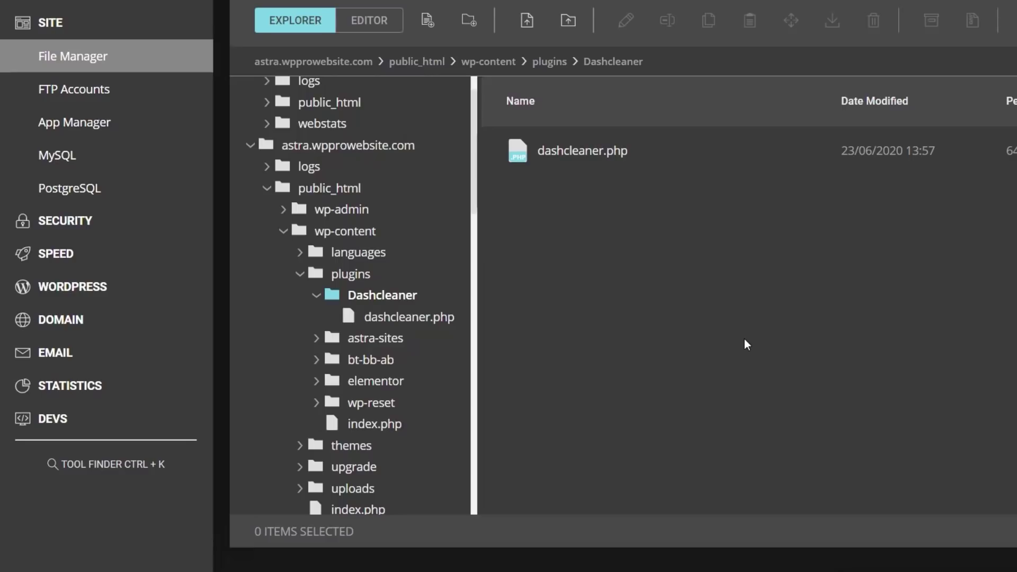
{"action": "left_click", "coordinate": [547, 159]}
{"action": "right_click", "coordinate": [547, 158]}
{"action": "left_click", "coordinate": [587, 172]}
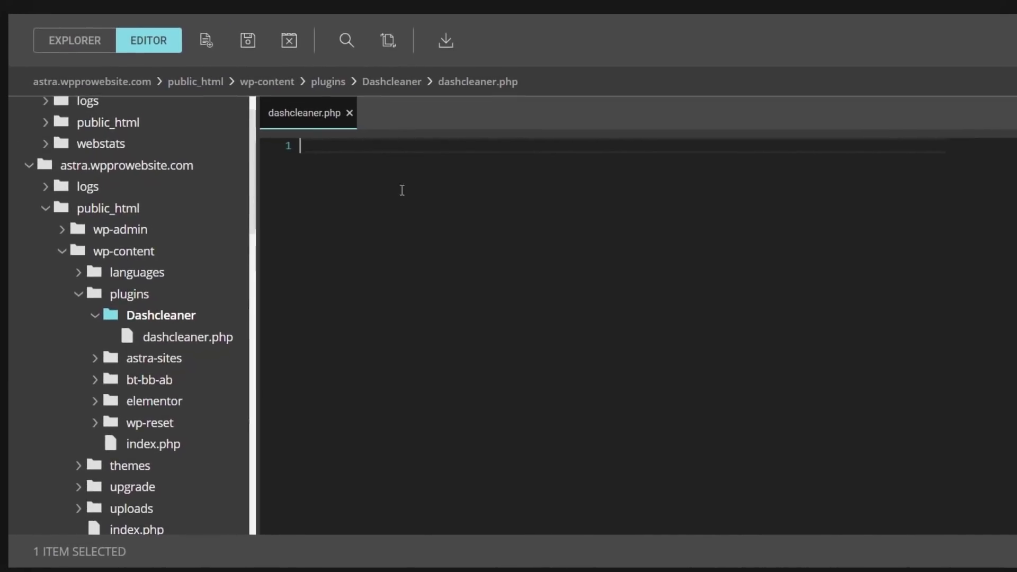
{"action": "type", "text": "<?php    /*    Plugin Name: Dashcleaner    Plugin URI: https://wptuts.co.uk    description: A plugin to remove annoying WordPress Dashboard widgets    Author: WPTuts    Author URI: https://wptuts.co.uk    License: GPL2    */"}
{"action": "key", "text": "Return"}
{"action": "key", "text": "Return"}
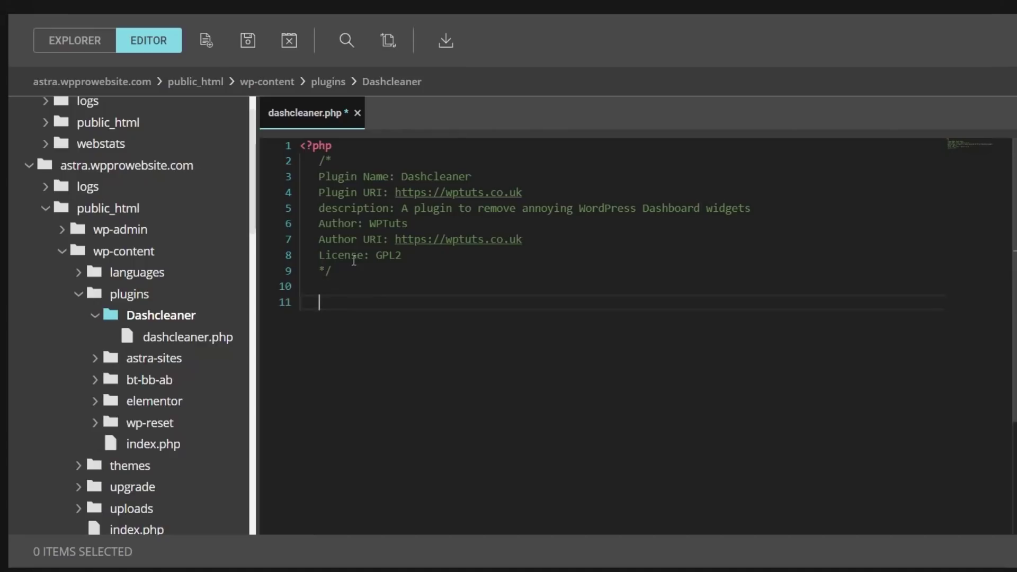
Step: Add the closing ?> tag to dashcleaner.php, leaving blank lines between it and the header comment for the code
{"action": "type", "text": "?>"}
{"action": "left_click", "coordinate": [350, 272]}
{"action": "key", "text": "Return"}
{"action": "key", "text": "Return"}
{"action": "left_click_drag", "start_coordinate": [332, 334], "coordinate": [319, 335]}
{"action": "left_click", "coordinate": [329, 300]}
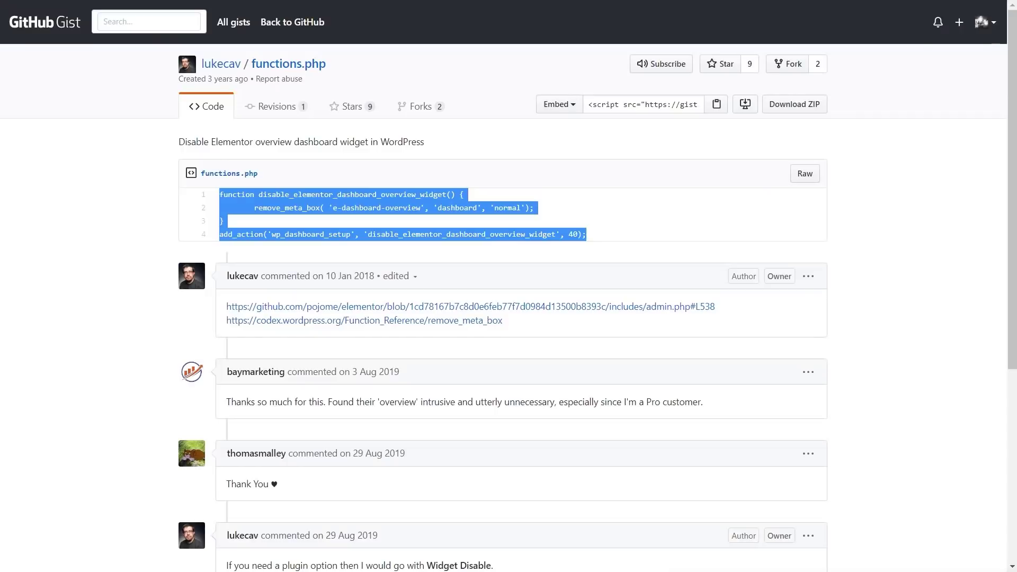
Step: Copy the disable_elementor_dashboard_overview_widget snippet from the functions.php gist, paste it above the closing tag in dashcleaner.php and save the file
{"action": "right_click", "coordinate": [405, 202]}
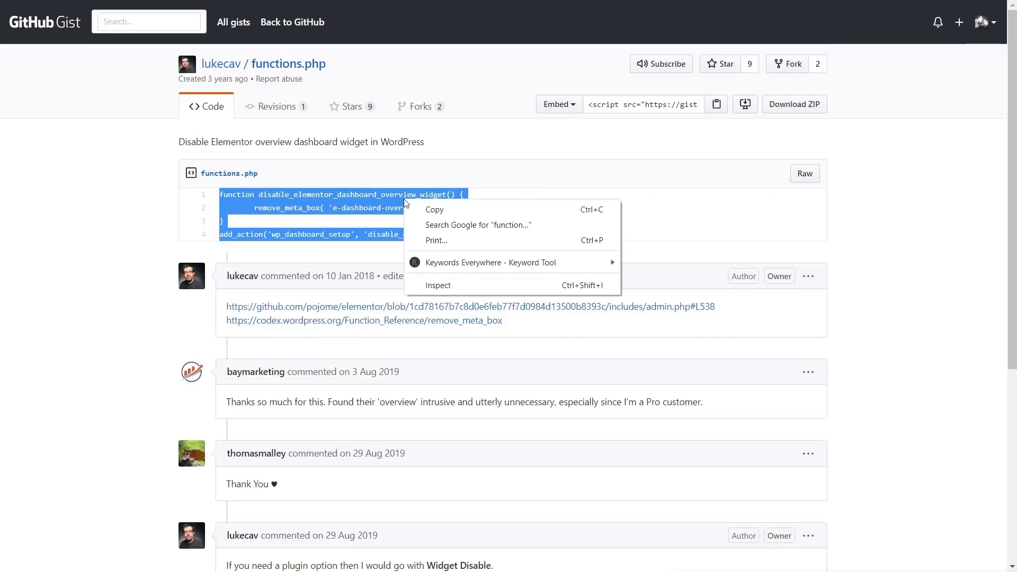
{"action": "left_click", "coordinate": [448, 211]}
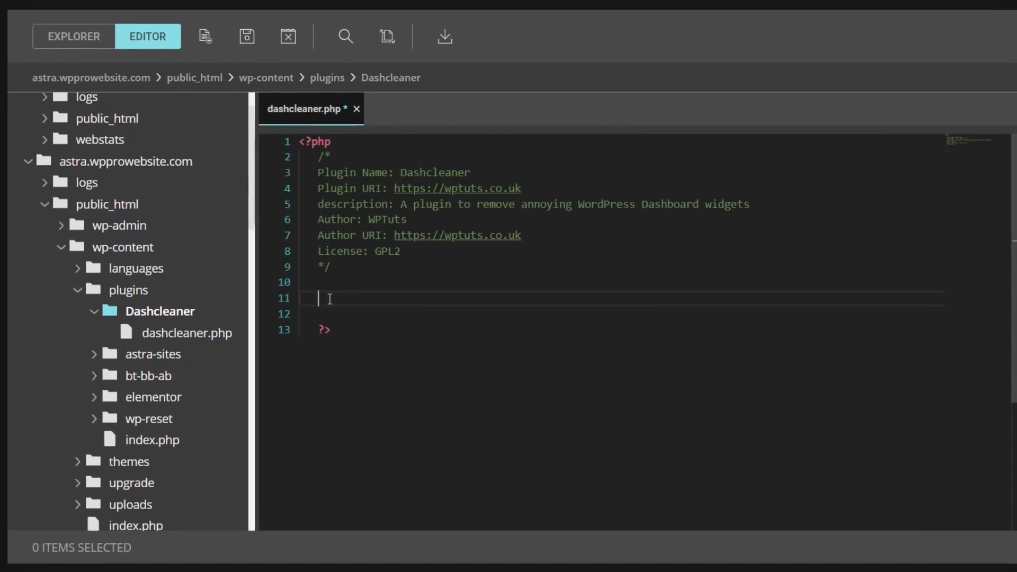
{"action": "key", "text": "ctrl+v"}
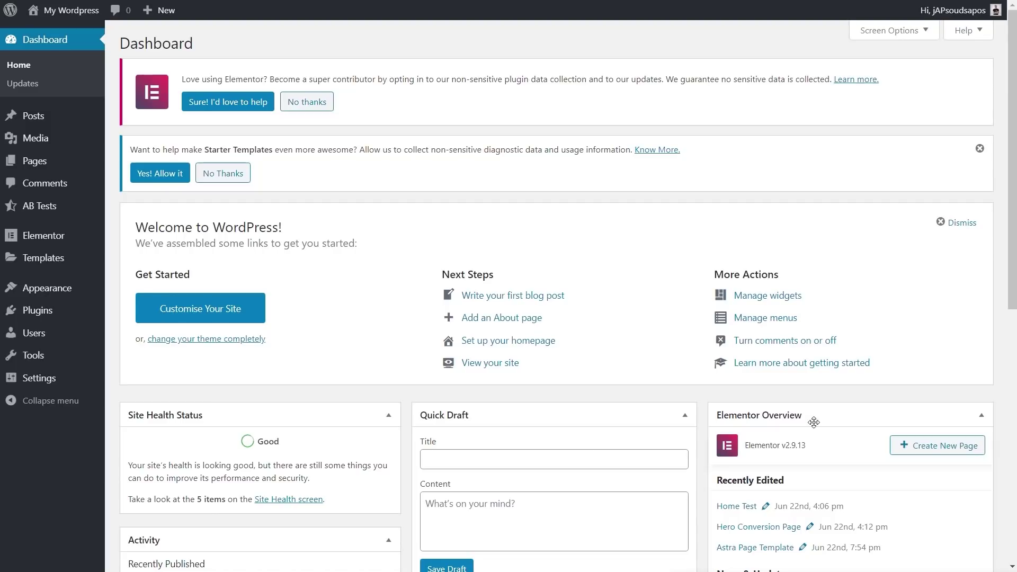
{"action": "scroll", "coordinate": [814, 423], "scroll_direction": "down", "scroll_amount": 9}
{"action": "scroll", "coordinate": [814, 422], "scroll_direction": "up", "scroll_amount": 9}
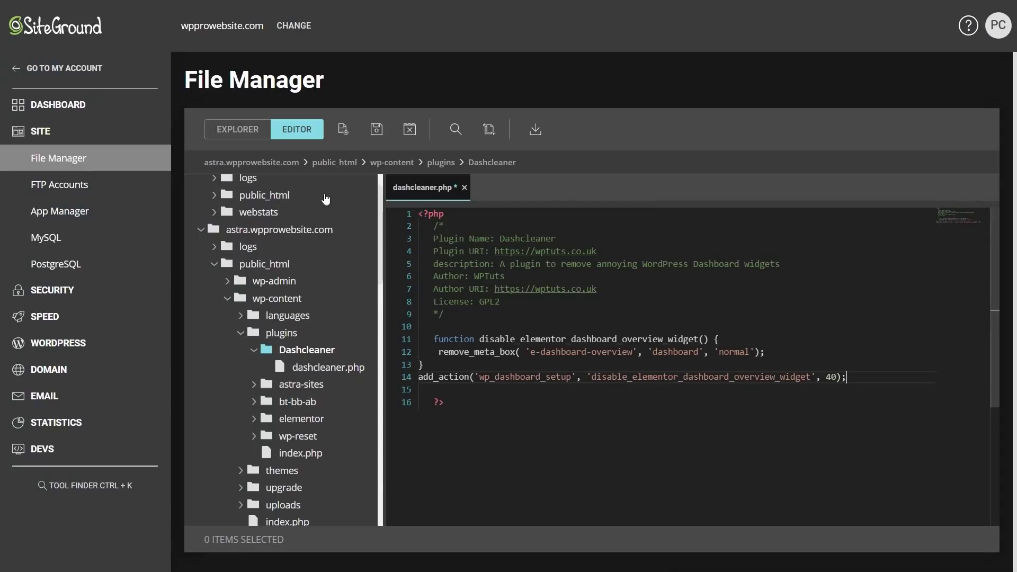
{"action": "left_click", "coordinate": [377, 131]}
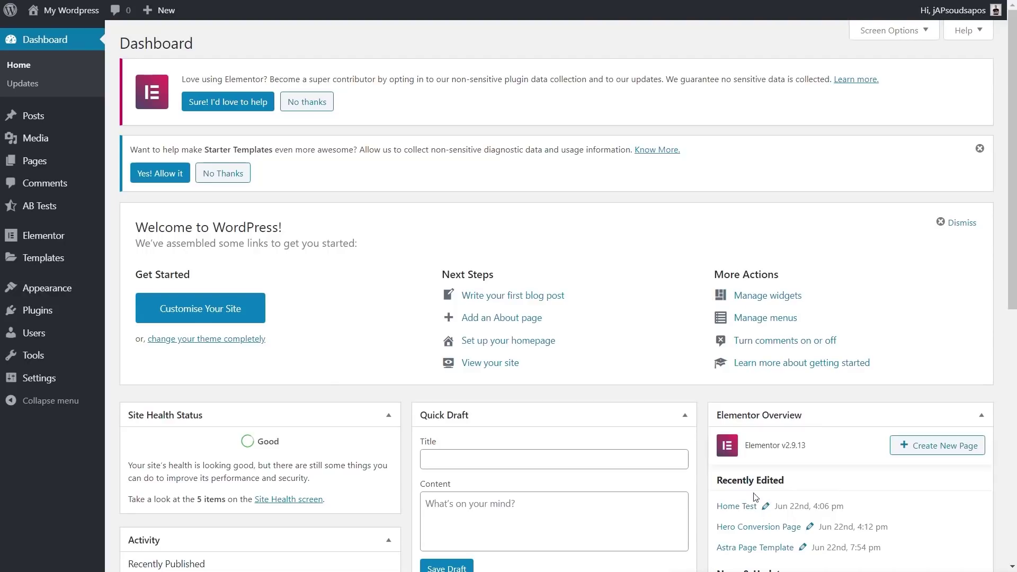
Step: Open the WordPress site's installed plugins list and examine the Dashcleaner entry's description
{"action": "mouse_move", "coordinate": [44, 319]}
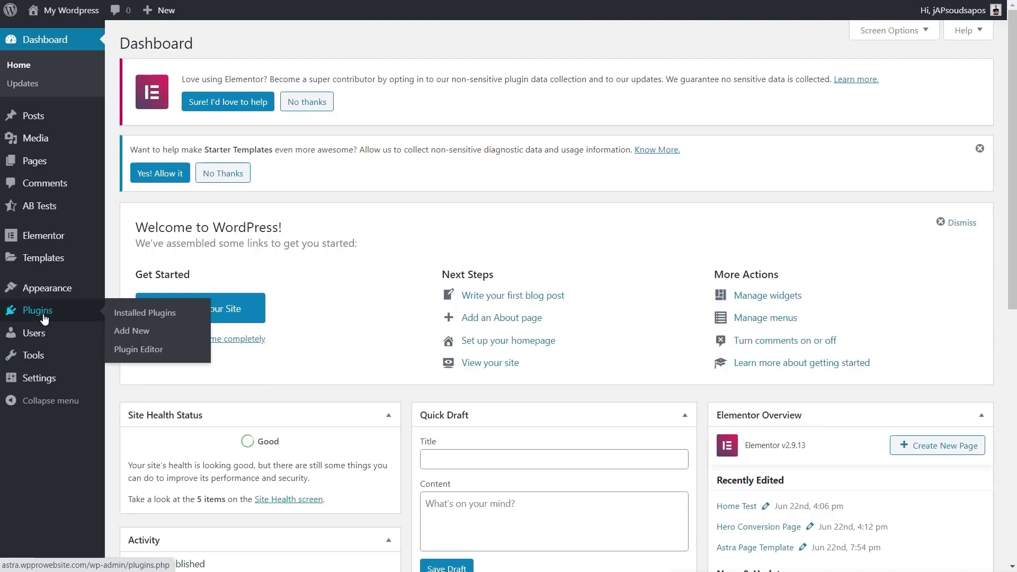
{"action": "left_click", "coordinate": [157, 317]}
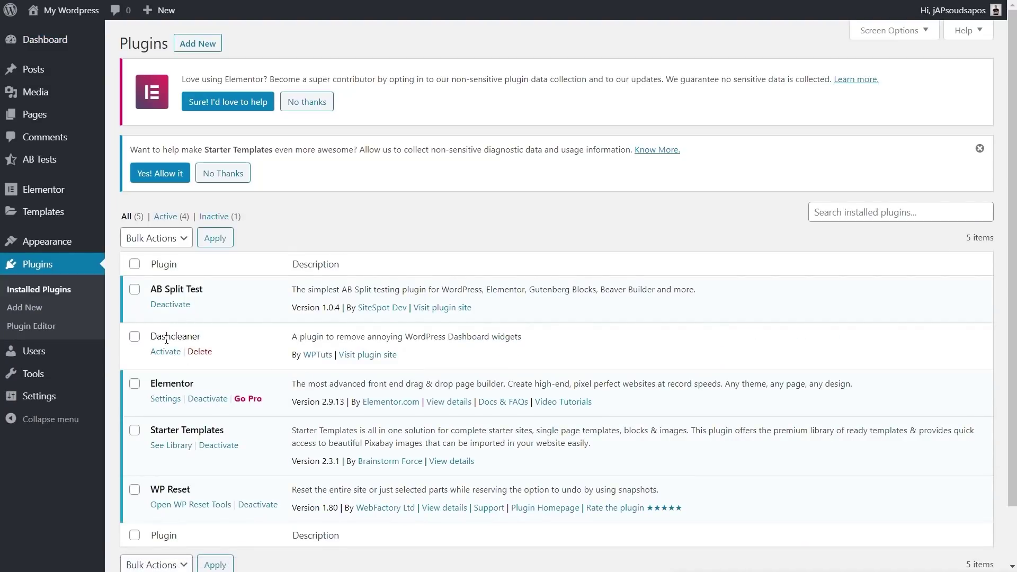
{"action": "left_click_drag", "start_coordinate": [293, 341], "coordinate": [521, 338]}
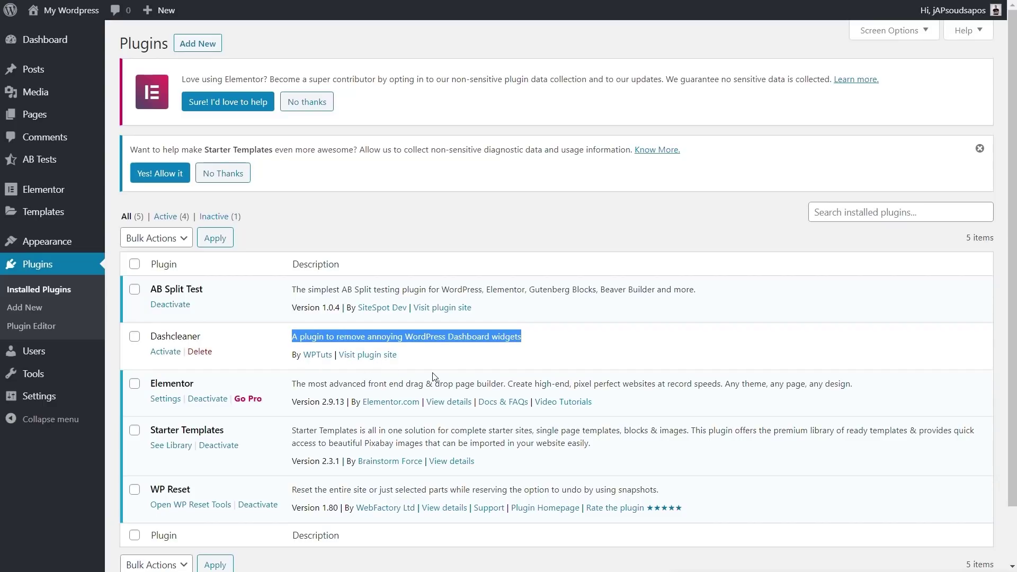
Step: Activate the Dashcleaner plugin and open the WordPress dashboard home to check which widgets are shown
{"action": "left_click", "coordinate": [166, 352]}
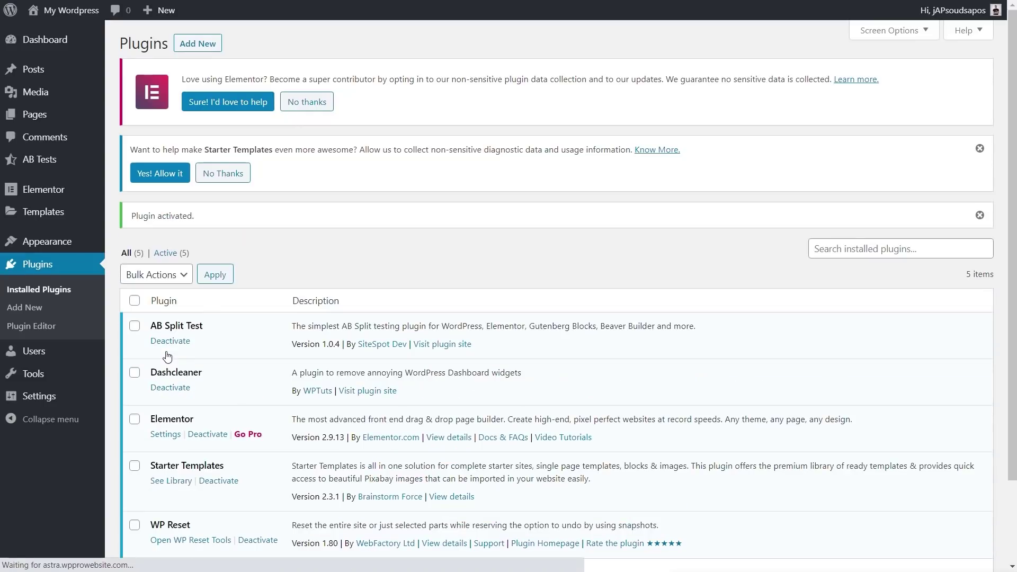
{"action": "left_click_drag", "start_coordinate": [131, 217], "coordinate": [196, 220]}
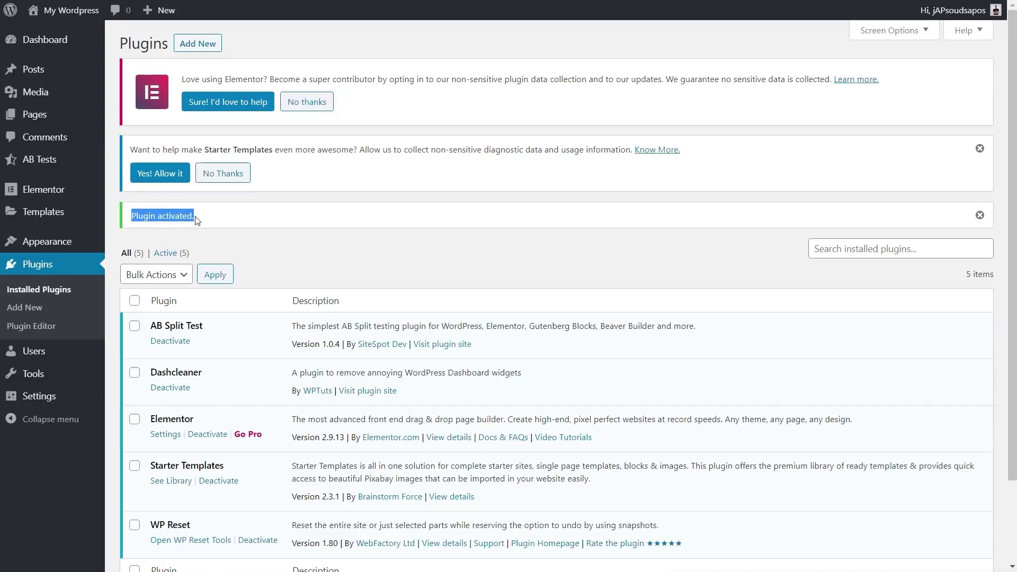
{"action": "mouse_move", "coordinate": [42, 42]}
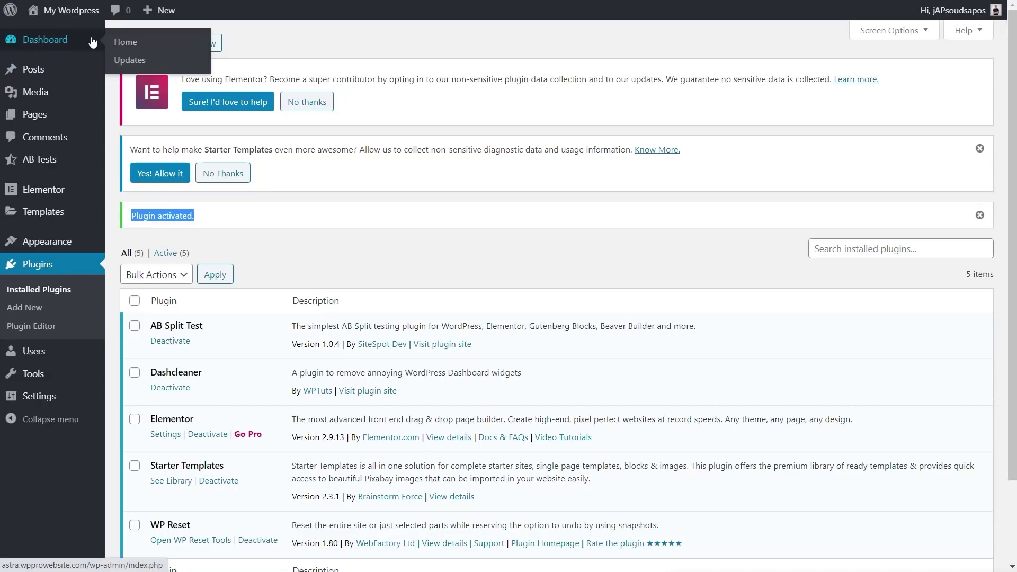
{"action": "left_click", "coordinate": [141, 49]}
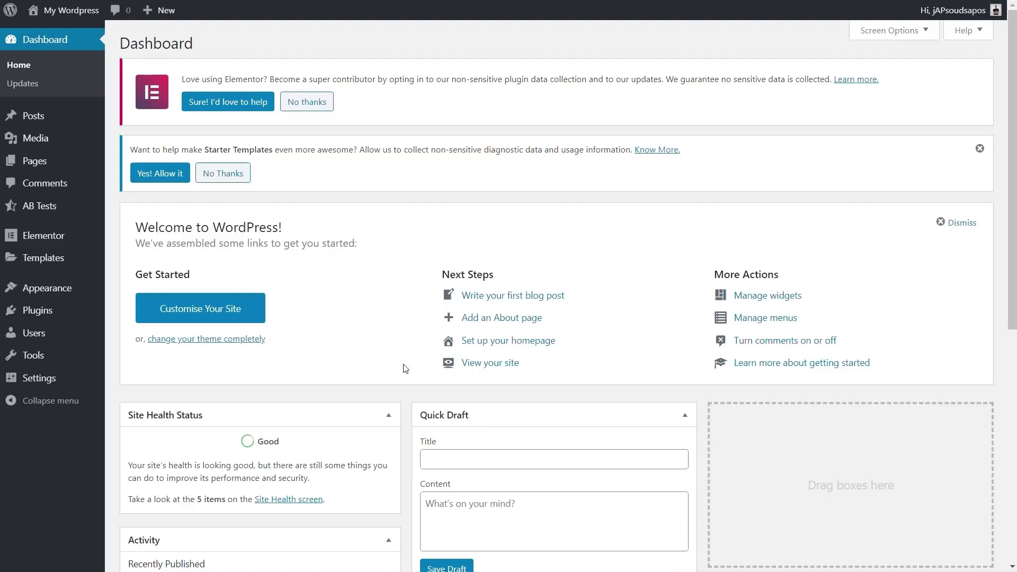
Step: Dismiss the Starter Templates and Elementor data-collection notices and move the WordPress Events and News widget into the empty third column
{"action": "left_click", "coordinate": [979, 149]}
{"action": "left_click", "coordinate": [321, 104]}
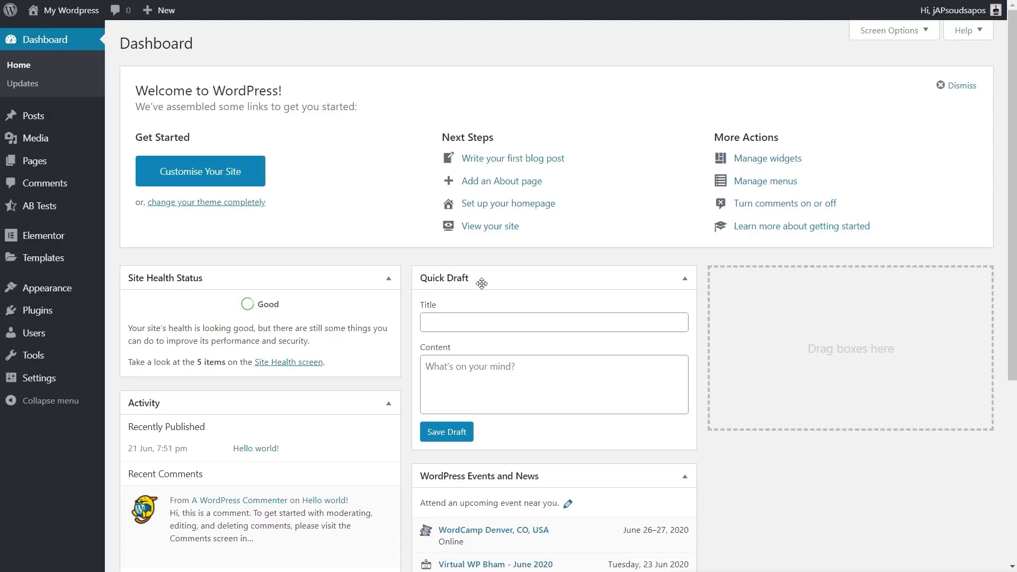
{"action": "left_click_drag", "start_coordinate": [545, 474], "coordinate": [835, 277]}
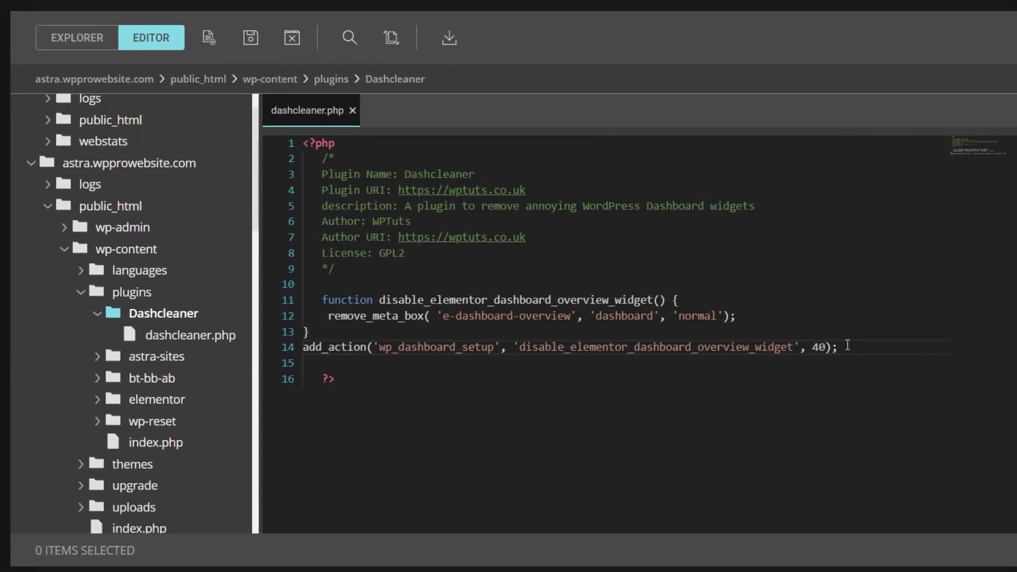
Step: In dashcleaner.php, undo the pasted Elementor snippet and paste the bt_remove_dashboard_widgets code with its wp_dashboard_setup action in its place
{"action": "key", "text": "ctrl+z"}
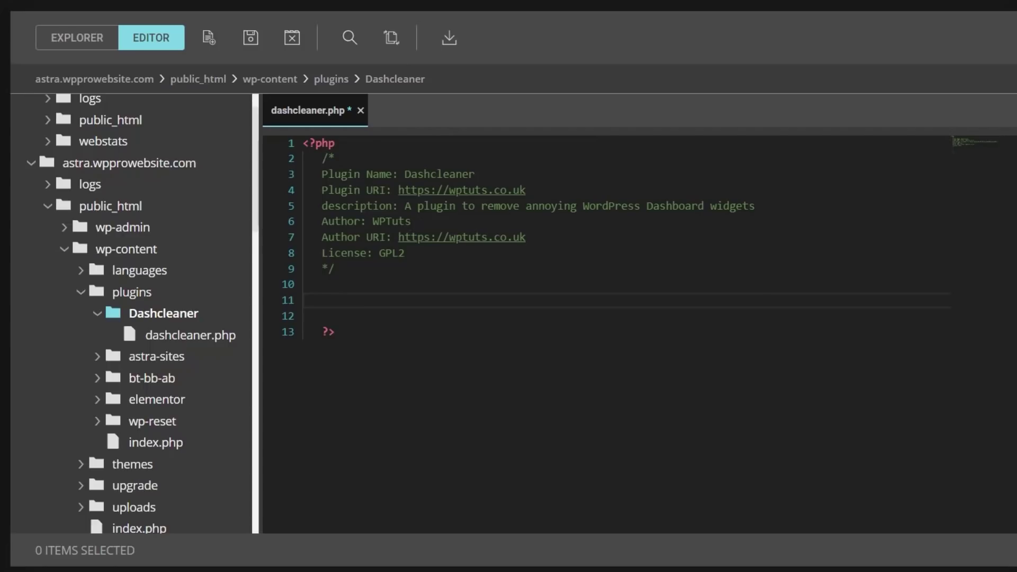
{"action": "left_click", "coordinate": [329, 301]}
{"action": "key", "text": "ctrl+v"}
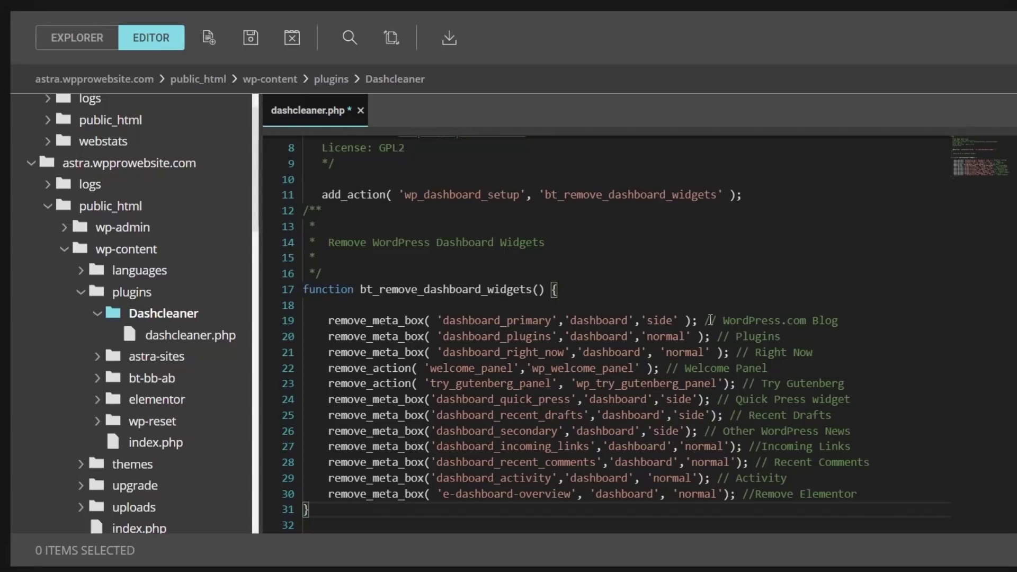
Step: Review the commented removal lines from WordPress.com Blog to Remove Elementor and save dashcleaner.php
{"action": "left_click_drag", "start_coordinate": [705, 320], "coordinate": [838, 321]}
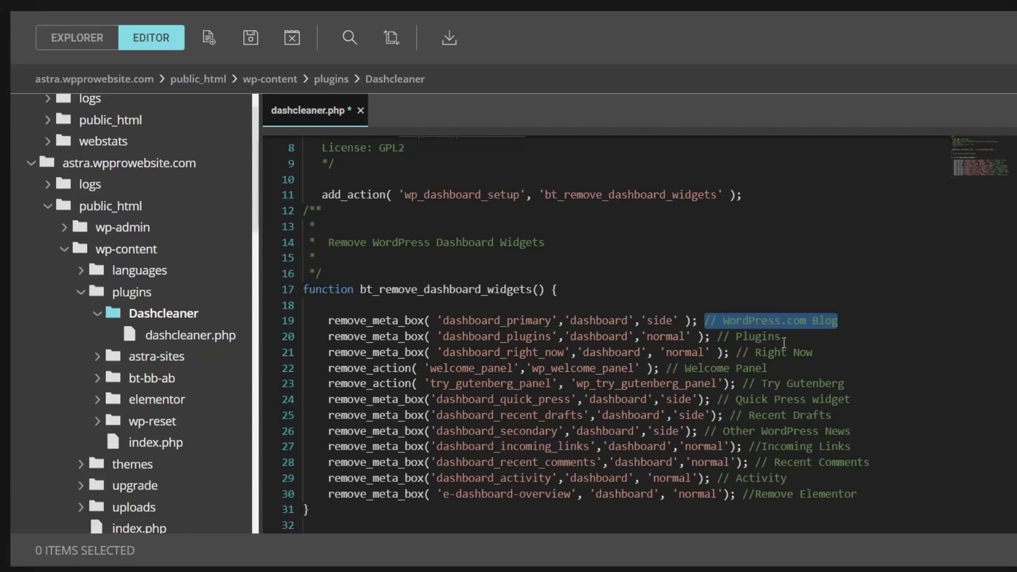
{"action": "left_click", "coordinate": [828, 329]}
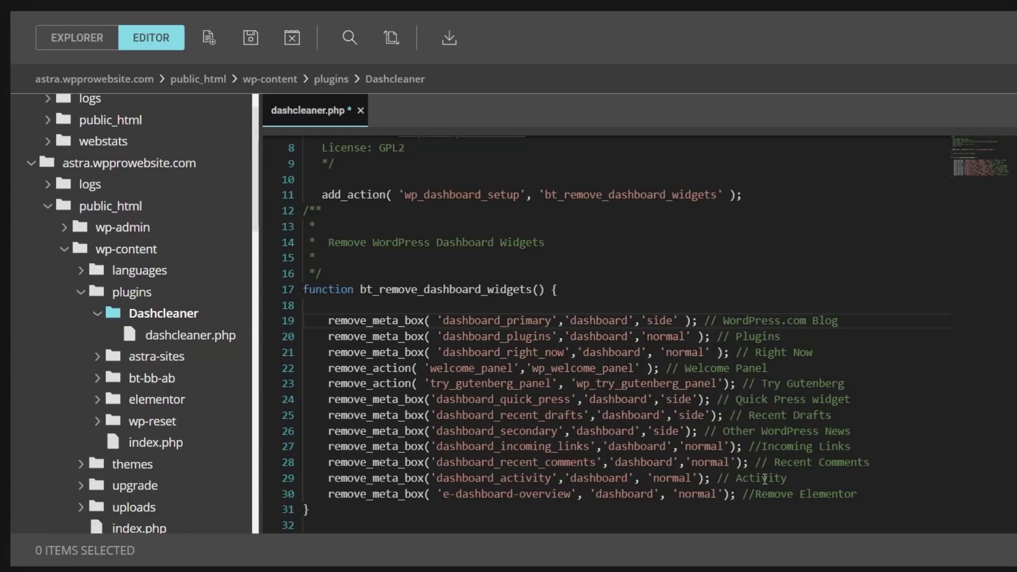
{"action": "left_click", "coordinate": [851, 494]}
{"action": "left_click_drag", "start_coordinate": [851, 494], "coordinate": [327, 494]}
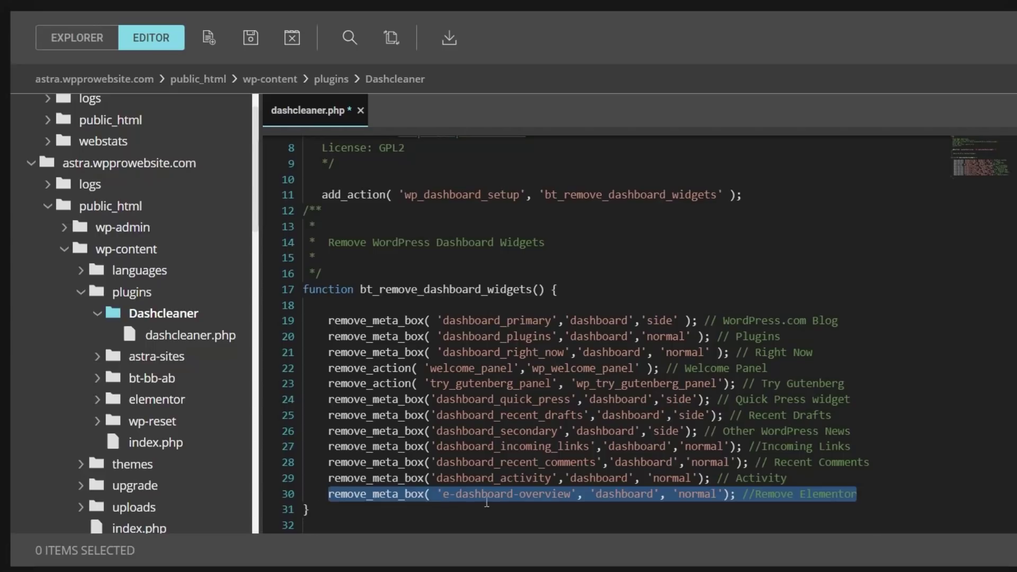
{"action": "left_click", "coordinate": [816, 498]}
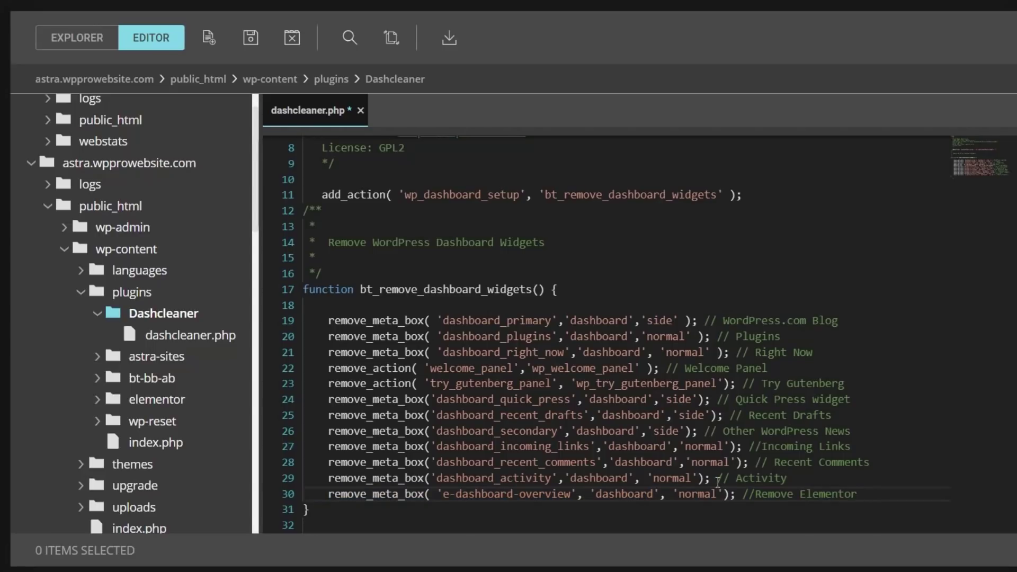
{"action": "key", "text": "ctrl+s"}
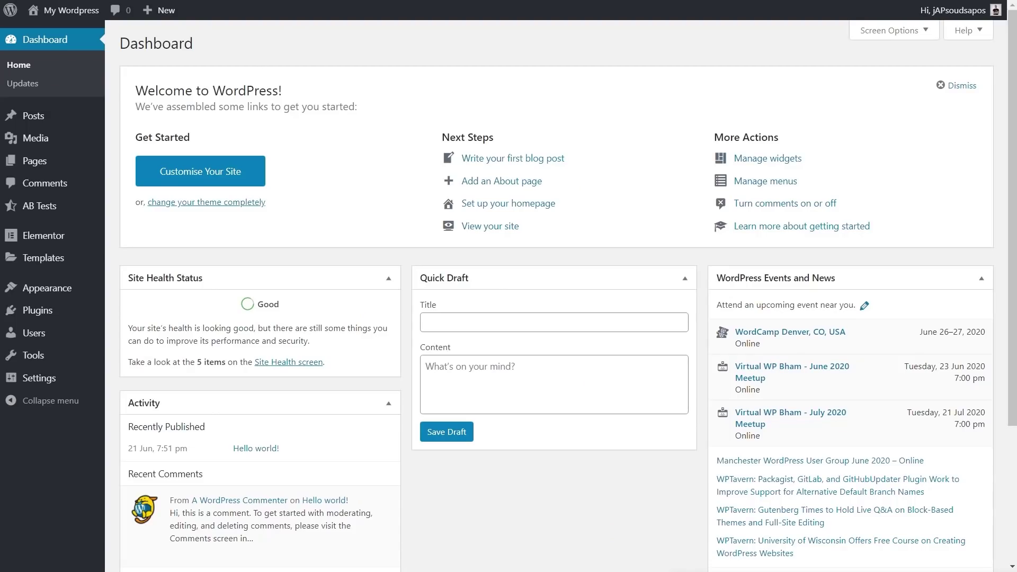
Step: Reload the WordPress dashboard and check which boxes its Screen Options still offer
{"action": "key", "text": "F5"}
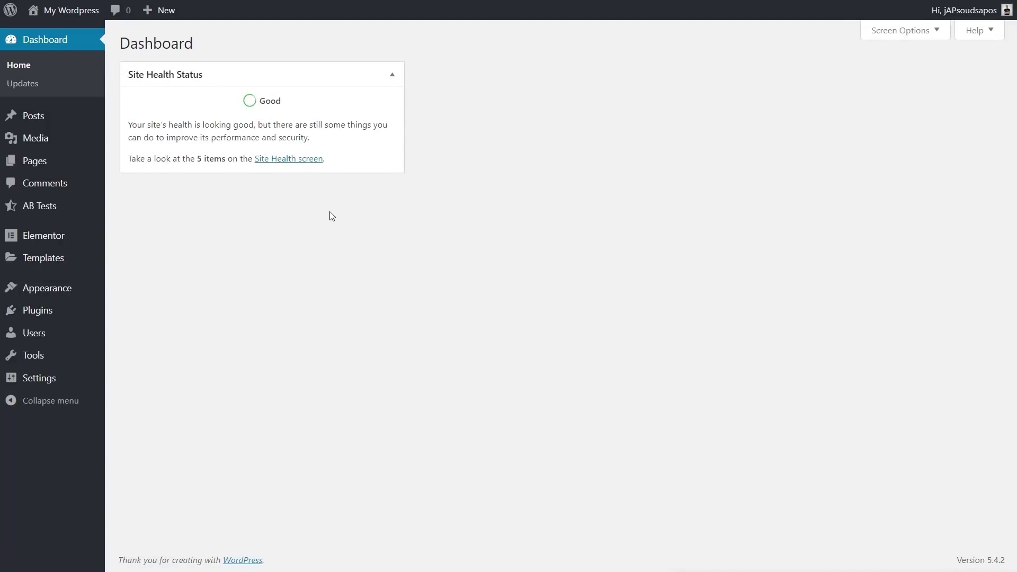
{"action": "left_click", "coordinate": [928, 32]}
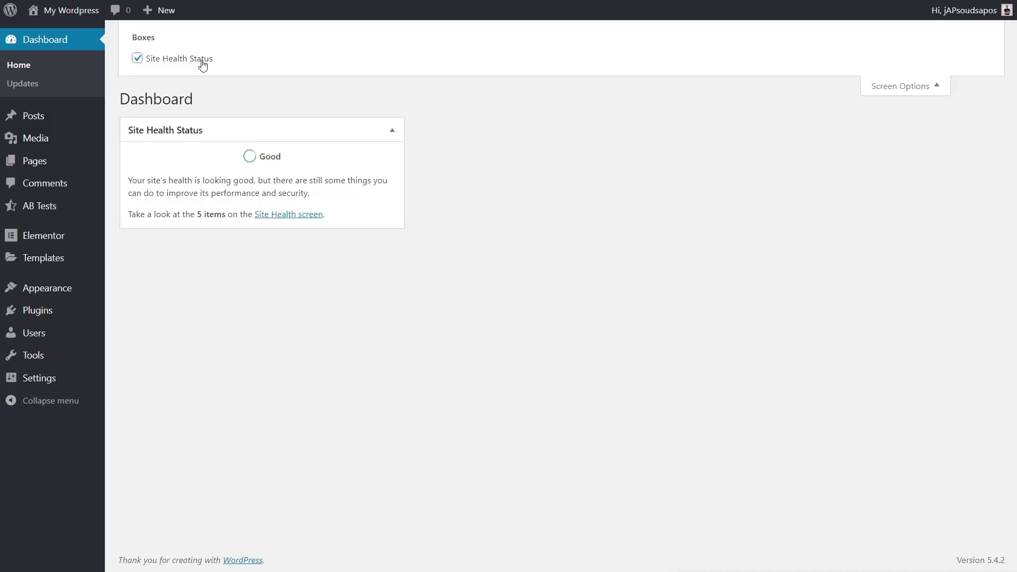
{"action": "left_click", "coordinate": [892, 87]}
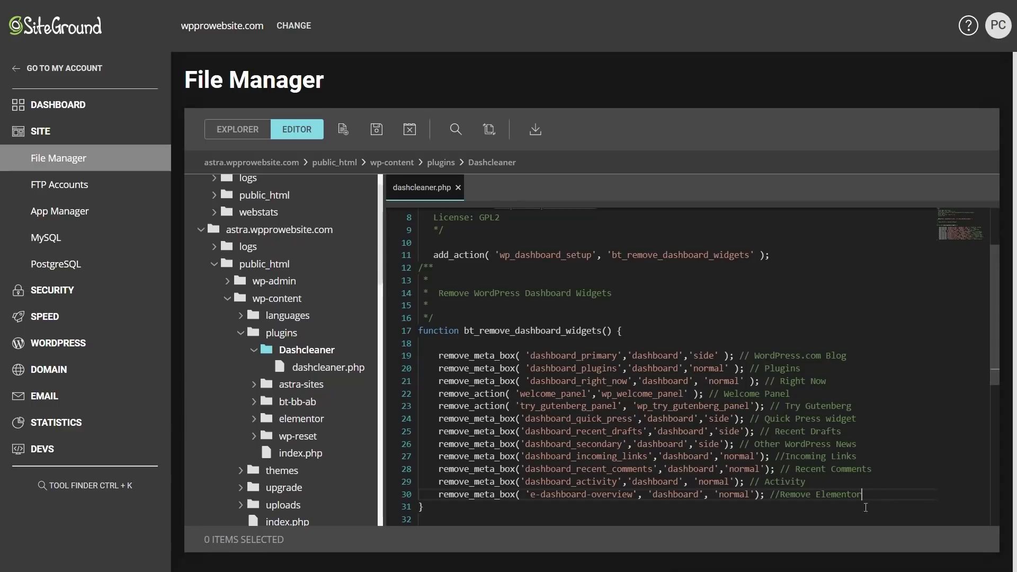
Step: Return to dashcleaner.php in the File Manager and examine the remove_meta_box line for e-dashboard-overview
{"action": "left_click_drag", "start_coordinate": [438, 494], "coordinate": [504, 494]}
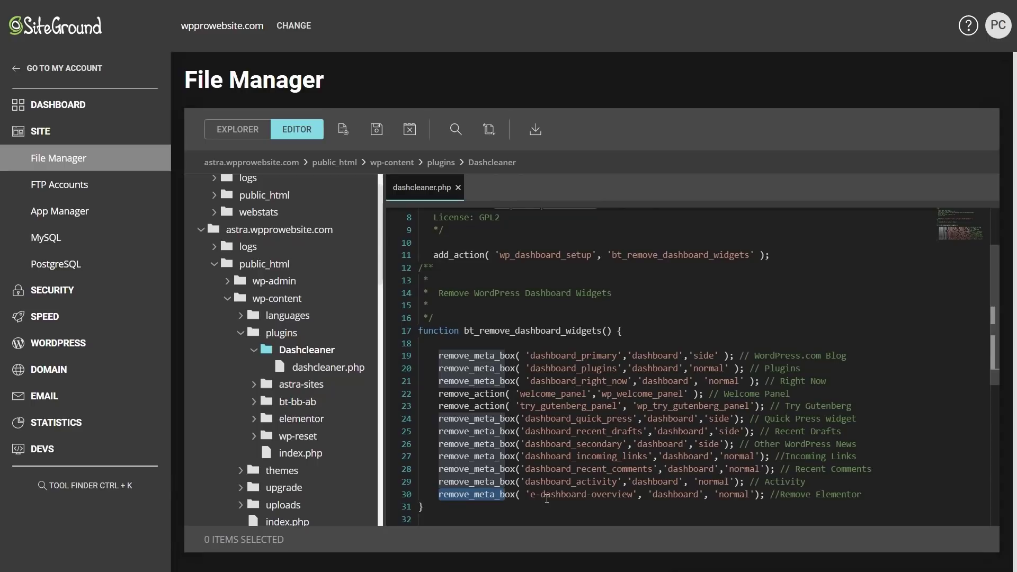
{"action": "left_click", "coordinate": [863, 494]}
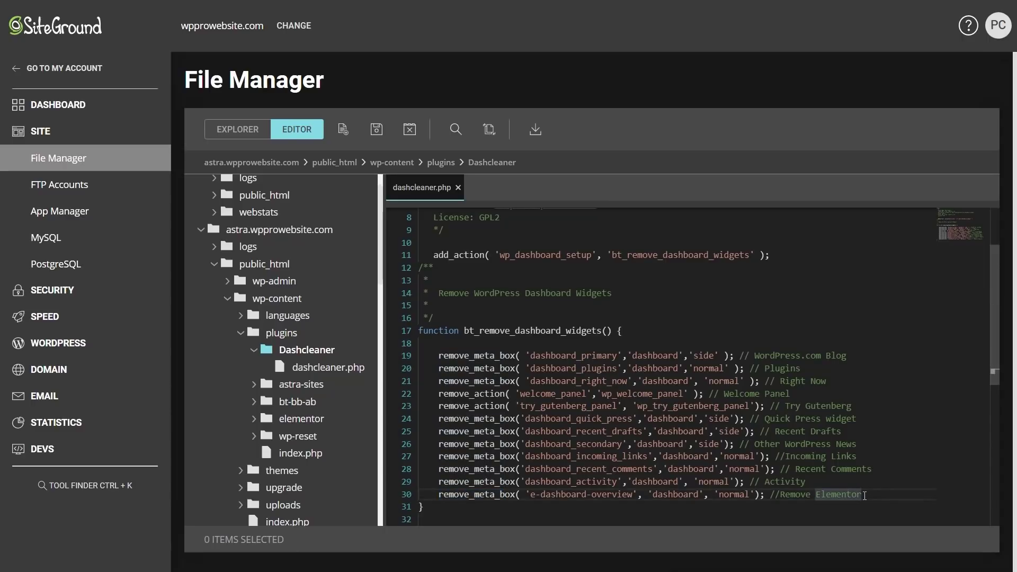